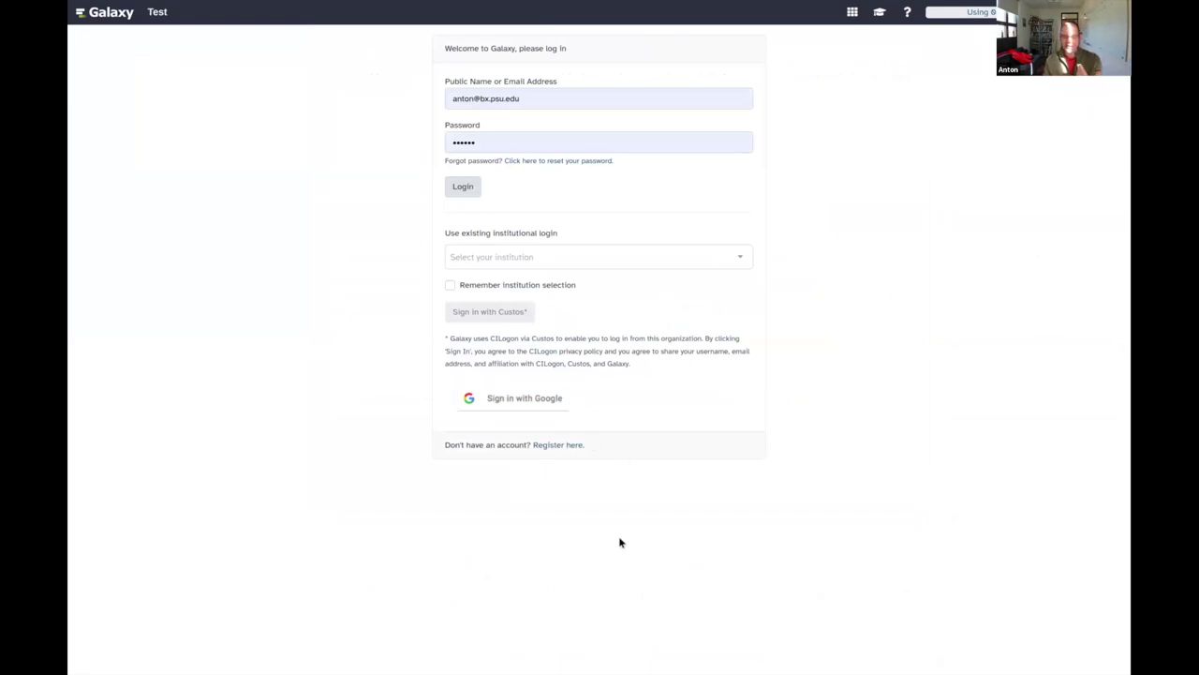
Sign in to Galaxy with the Google account option.
click(527, 397)
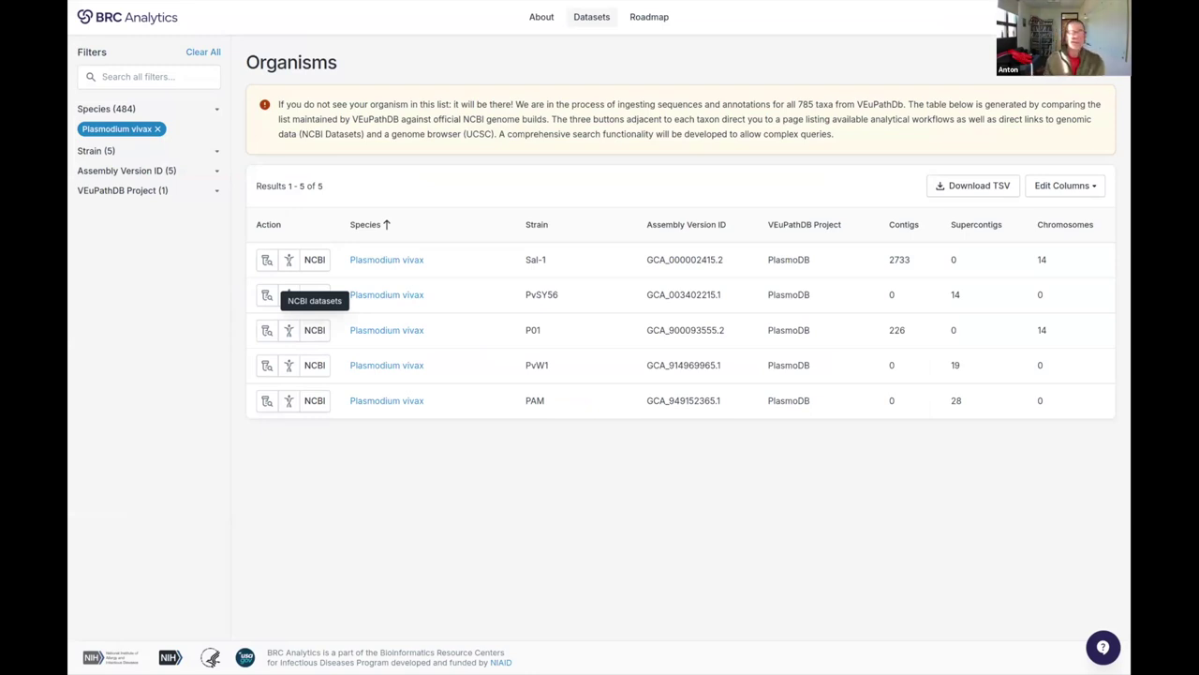
Choose the Plasmodium vivax P01 assembly in BRC Analytics and launch its variant calling analysis in Galaxy.
click(267, 332)
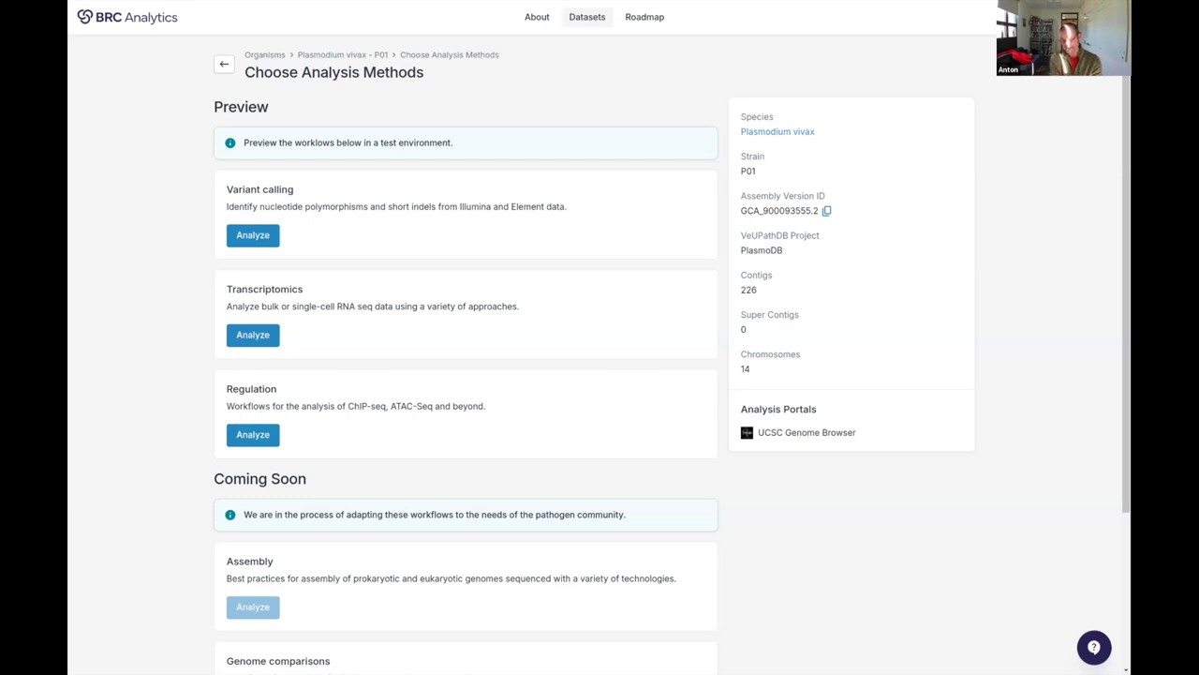
click(254, 241)
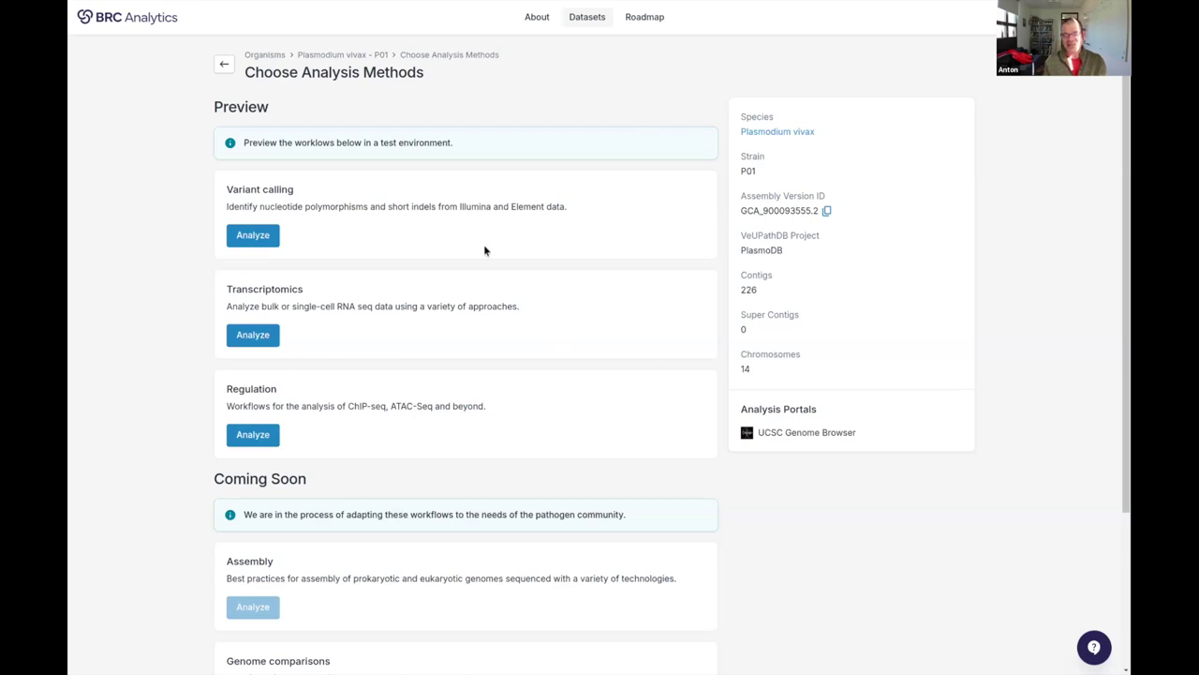
click(252, 234)
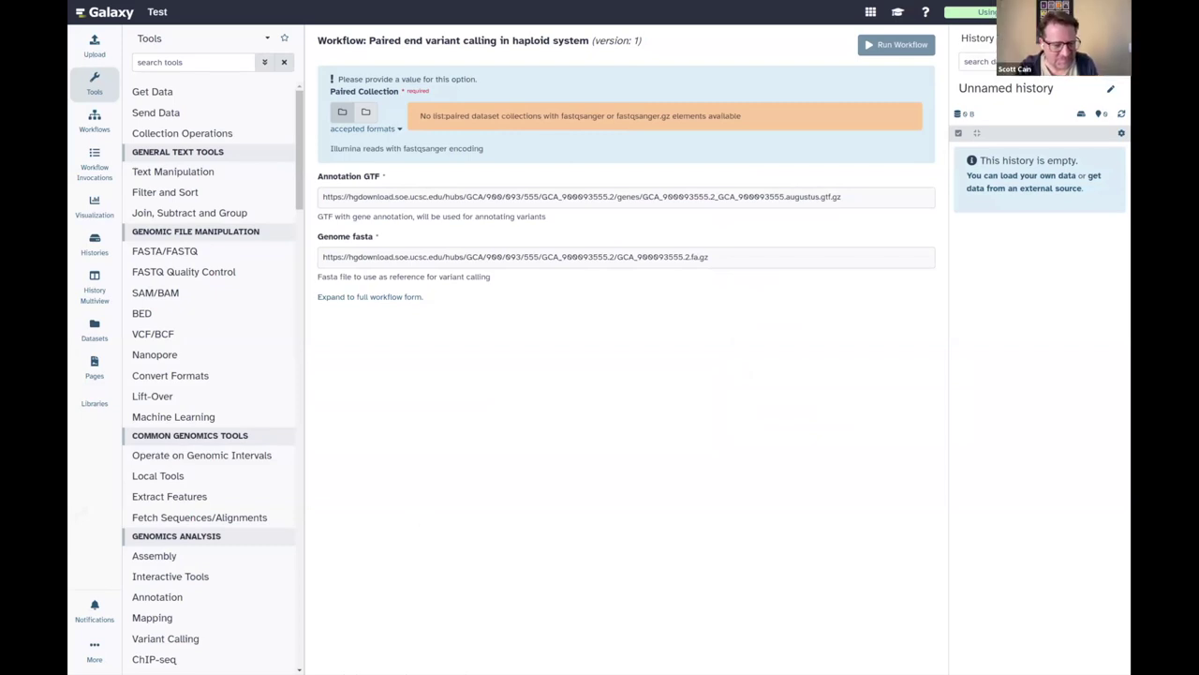
click(715, 2)
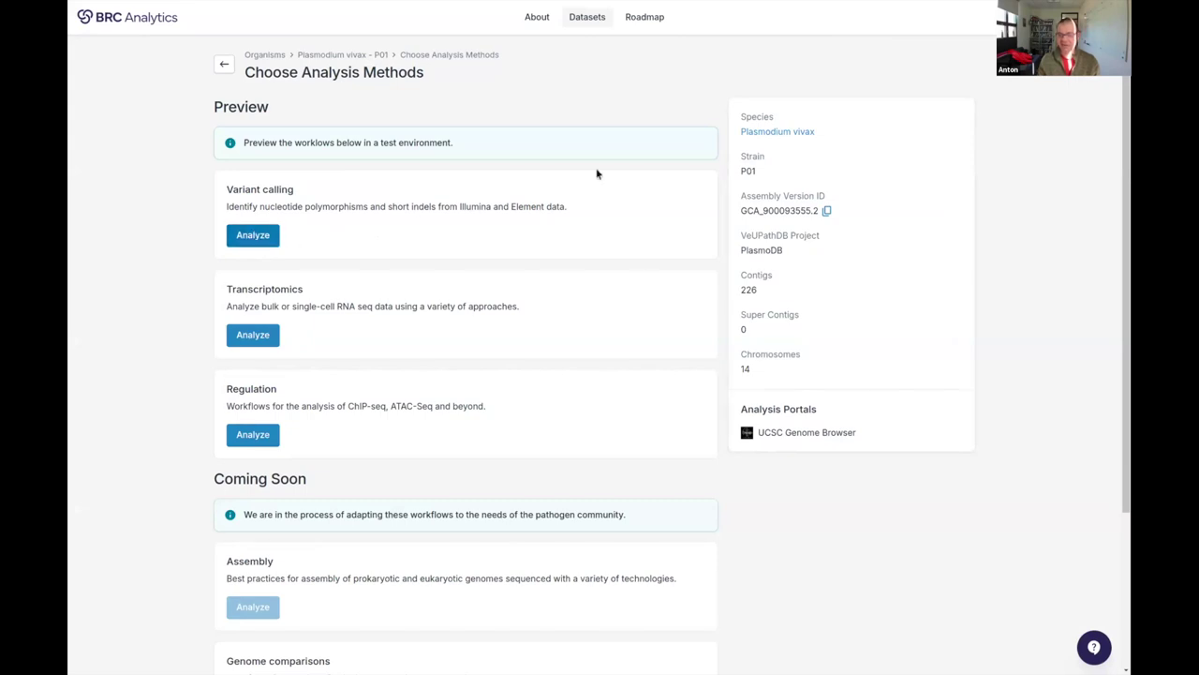
key(ctrl+Tab)
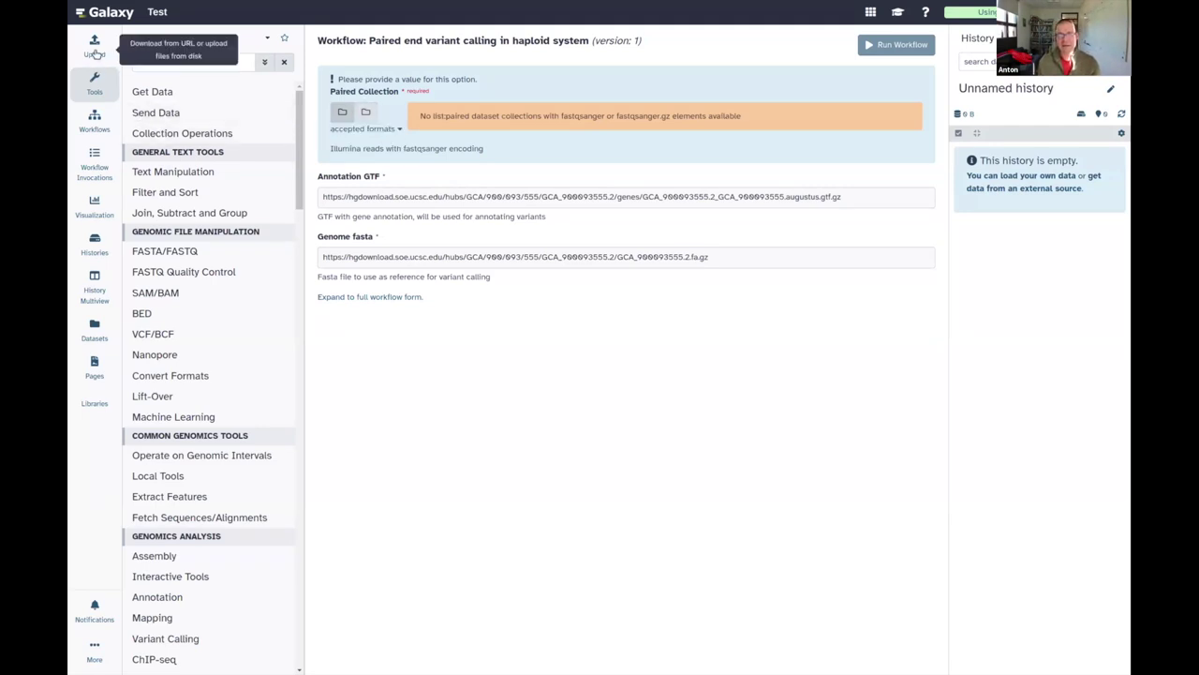
Upload the local files gb_south_F.fq.gz, gb_north_R.fq.gz, gb_north_F.fq.gz and gb_south_R.fq.gz to the current history.
click(94, 82)
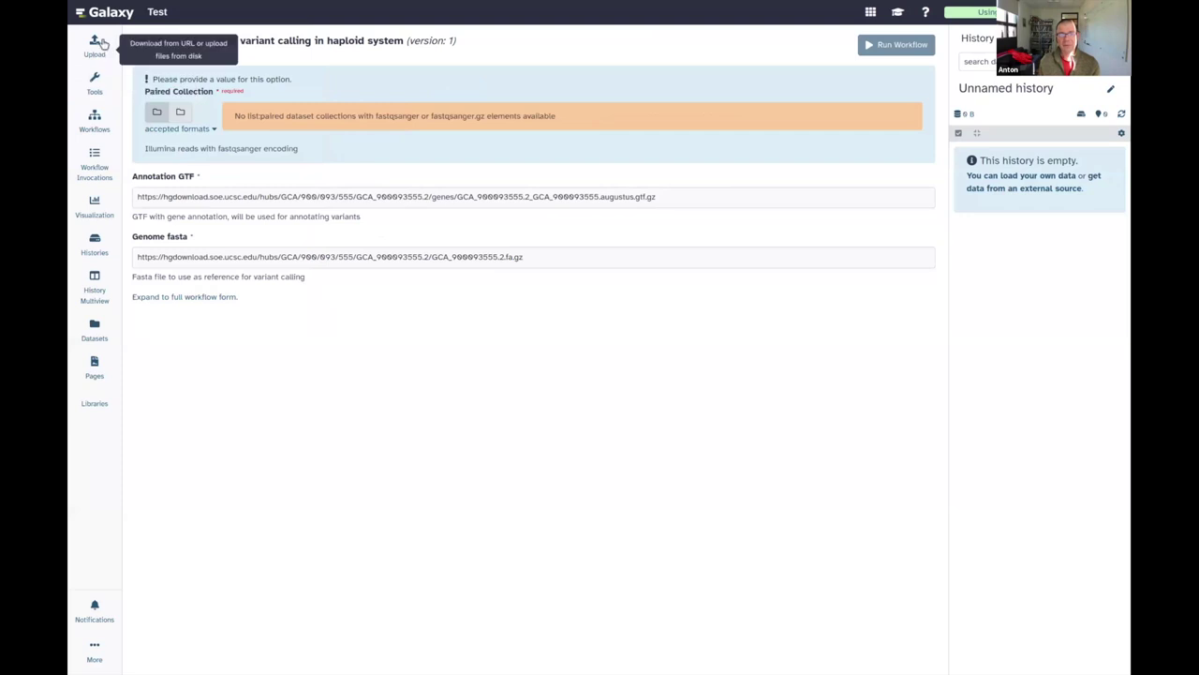
click(95, 45)
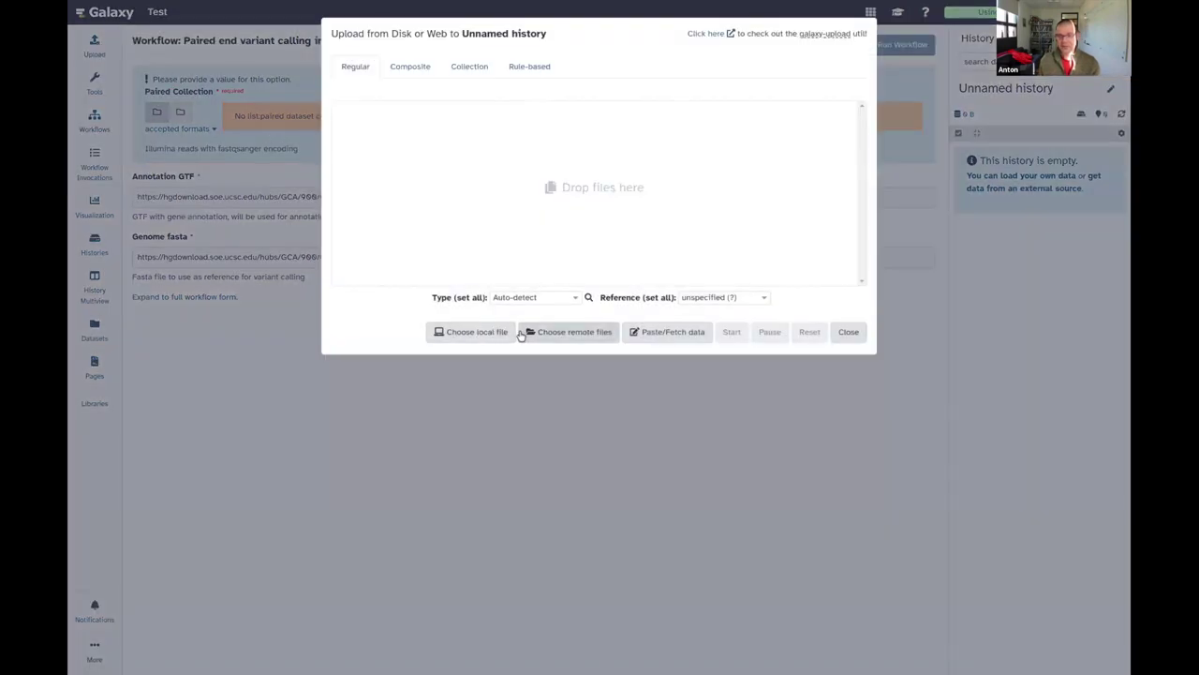
click(476, 337)
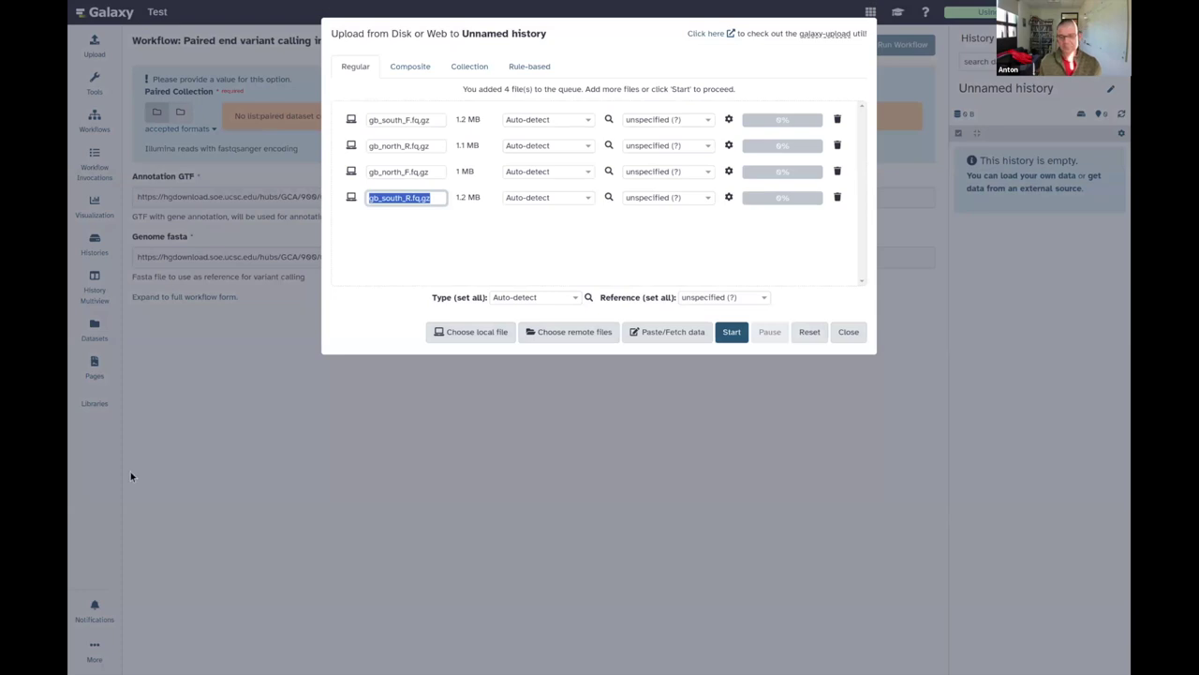
click(741, 337)
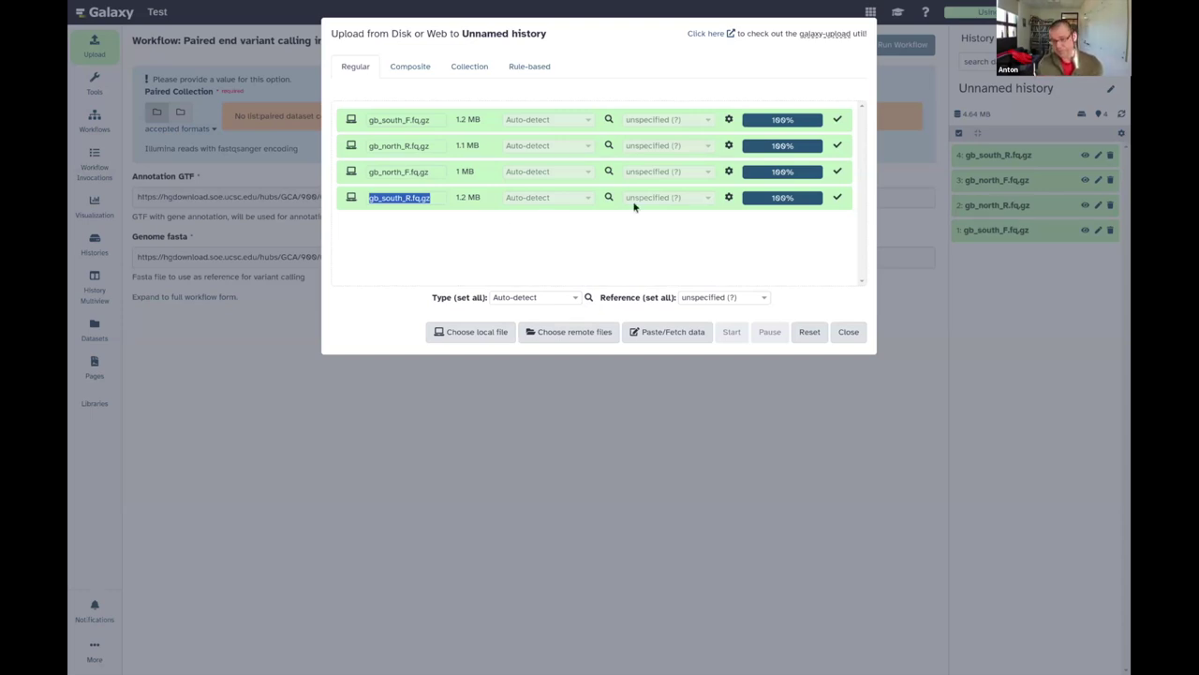
click(843, 333)
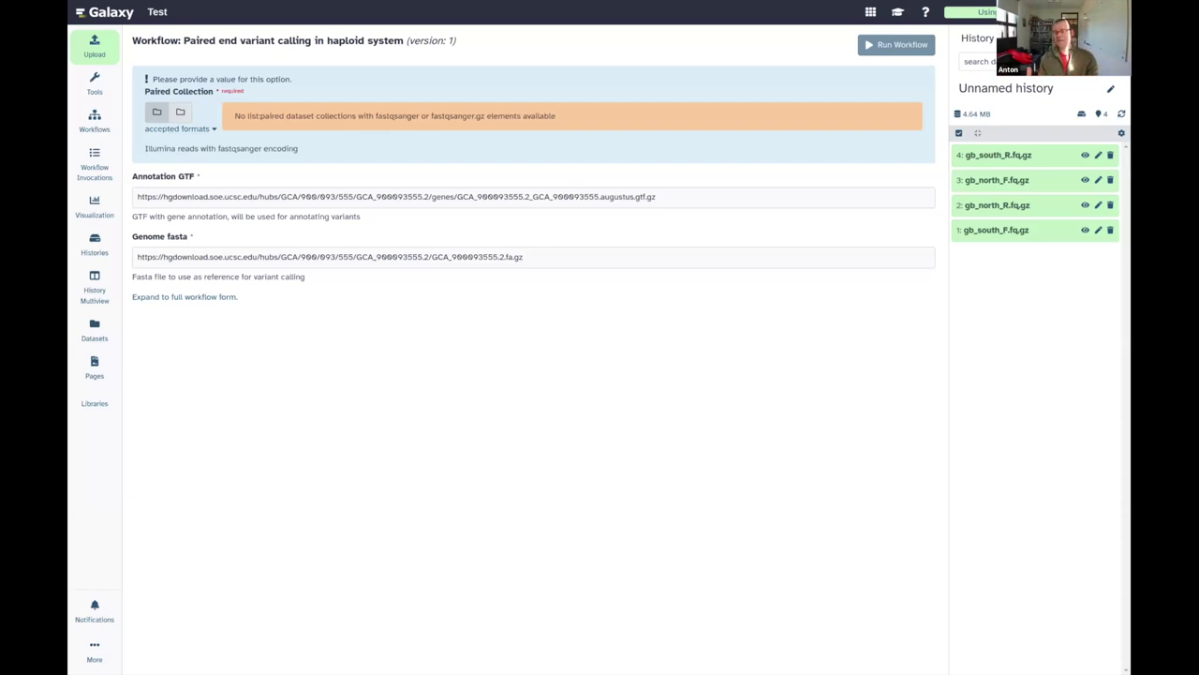
Select all four uploaded read datasets in the history and start building a list of dataset pairs.
click(959, 133)
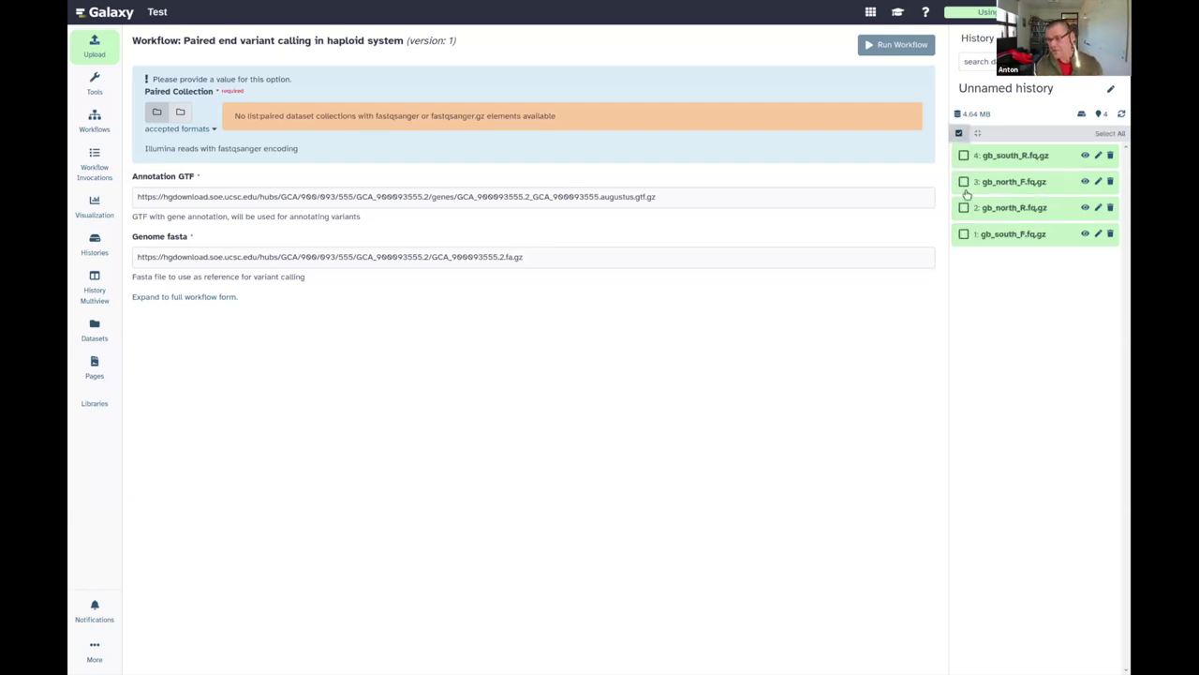
click(1109, 133)
click(1078, 134)
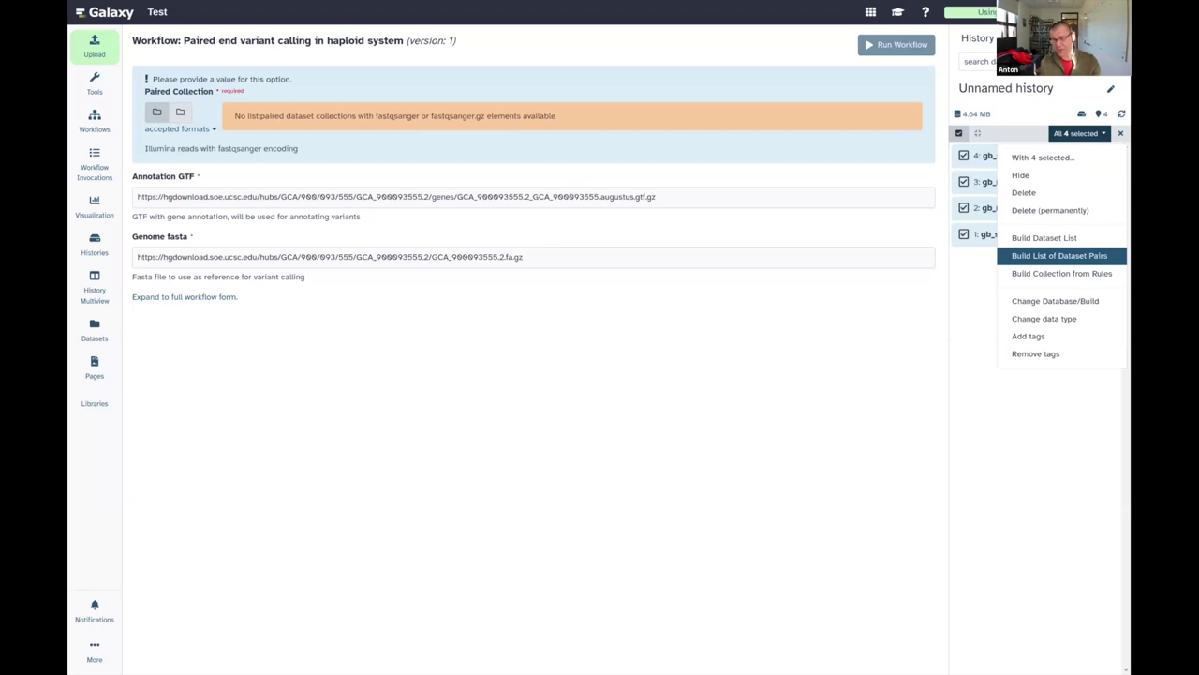
click(1030, 256)
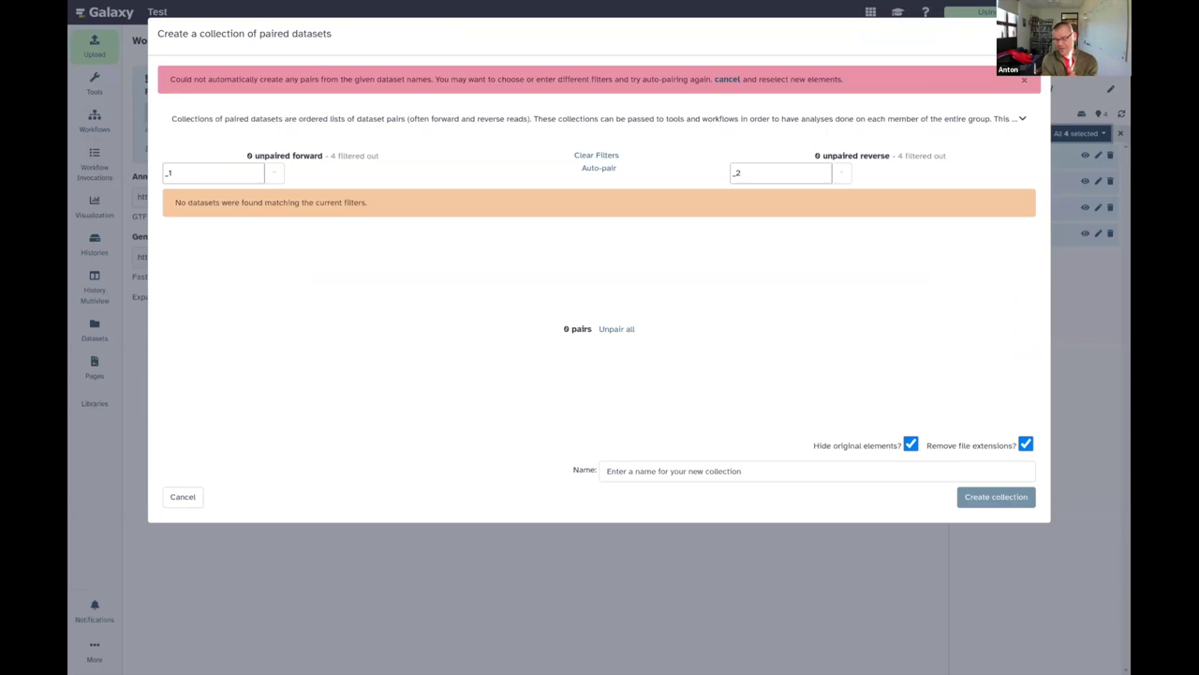
Filter the forward reads by _F and the reverse reads by _R, and pair the matching gb_north and gb_south datasets.
double_click(208, 170)
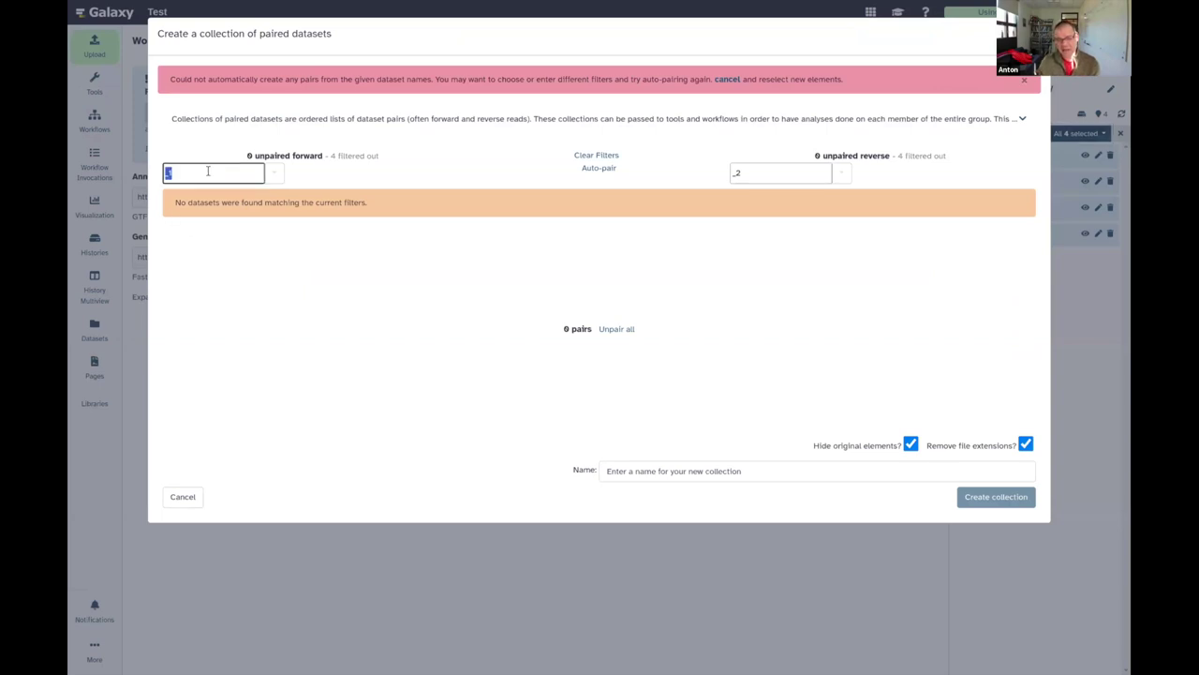
text(_F)
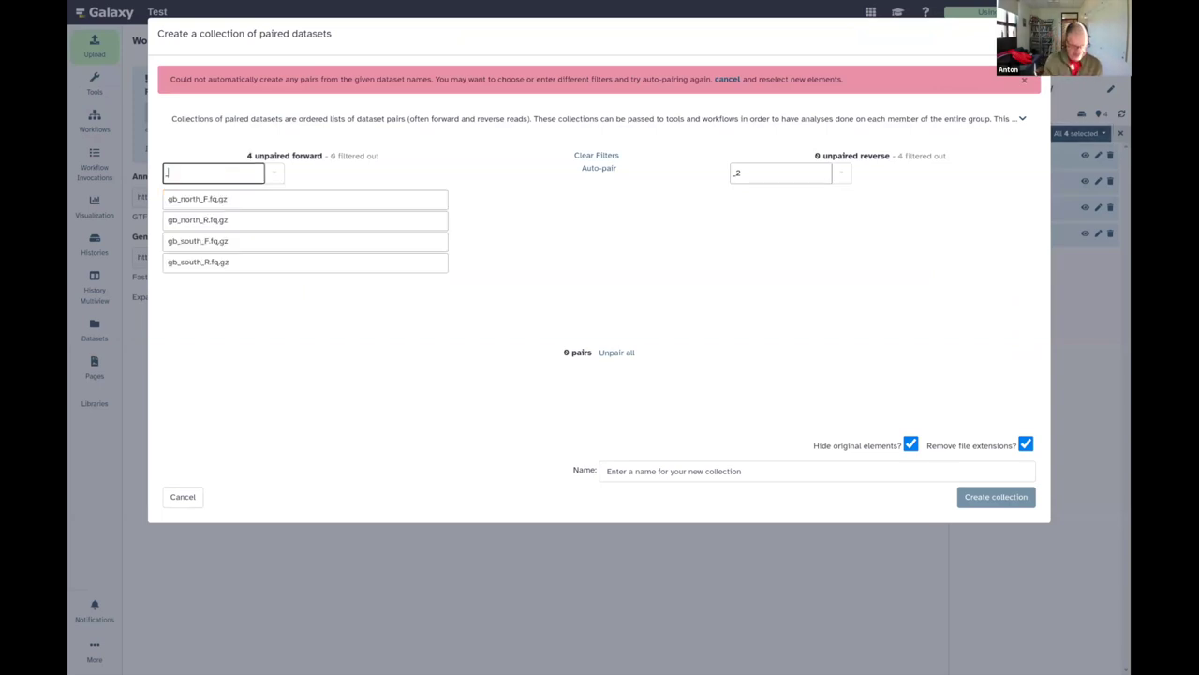
double_click(795, 169)
text(_R)
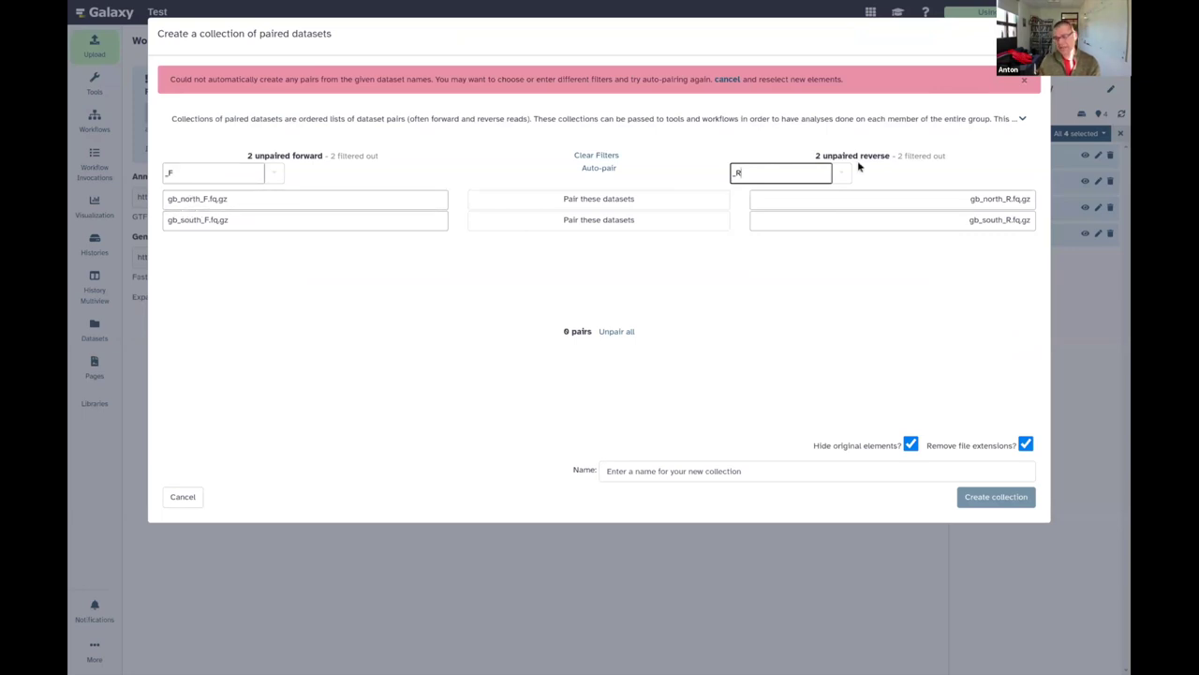
click(676, 201)
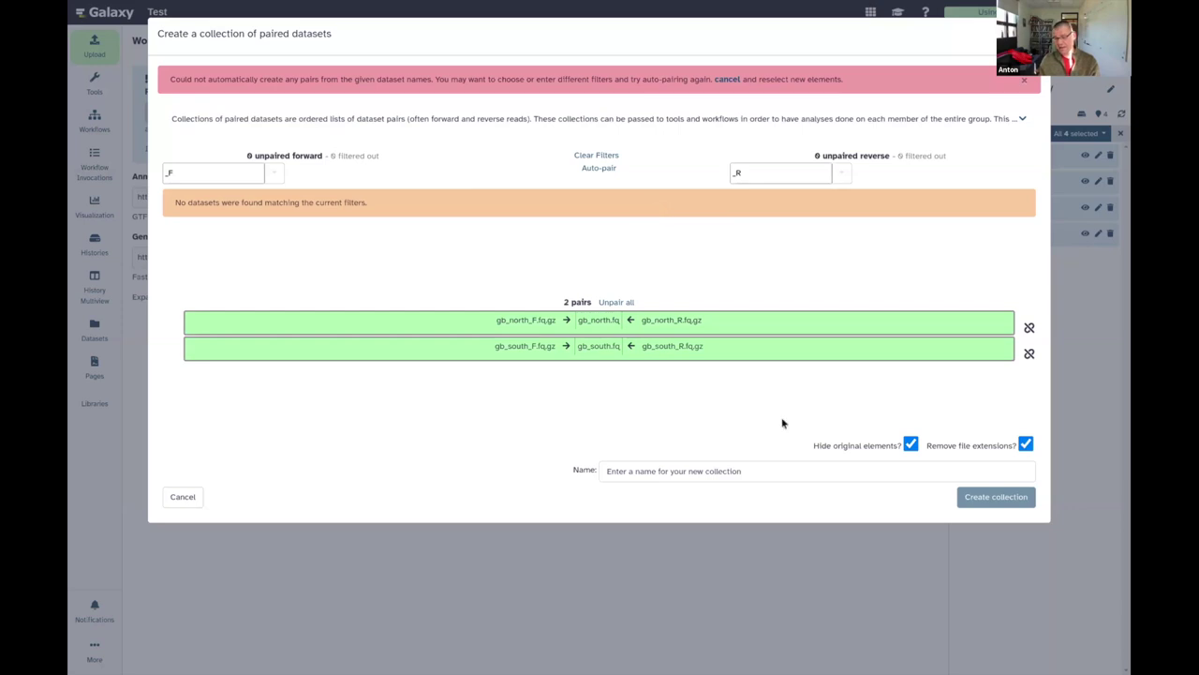
Name the paired collection "reads" and create it.
click(790, 471)
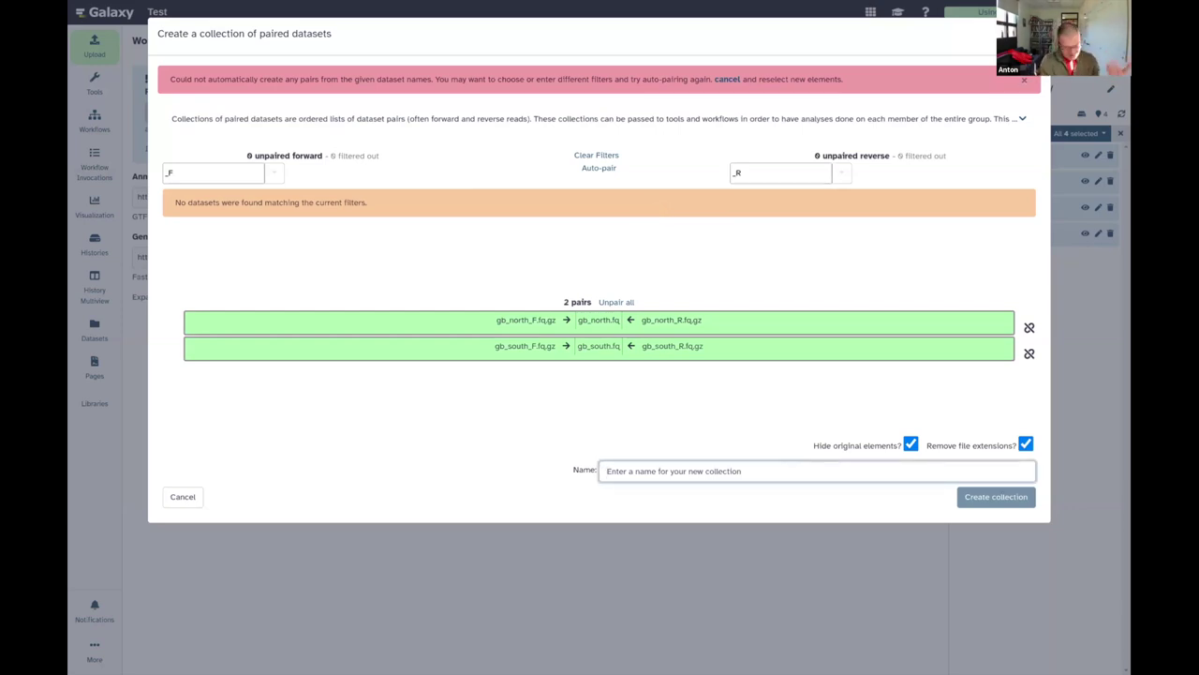
text(reads)
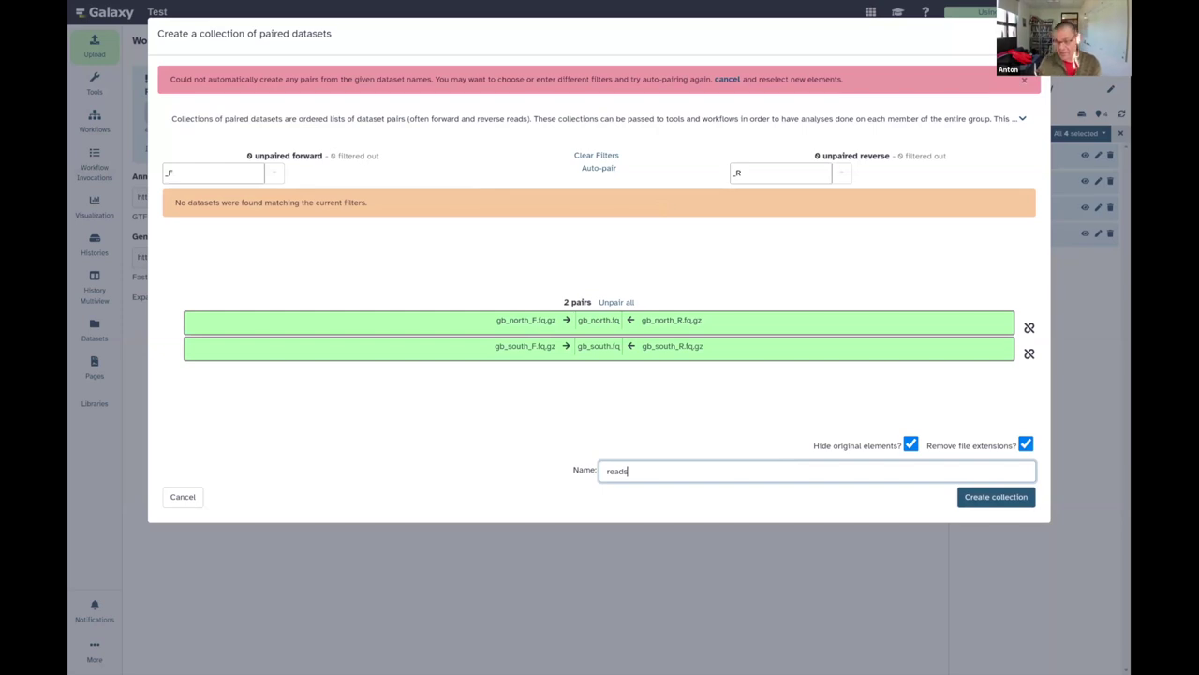
click(981, 499)
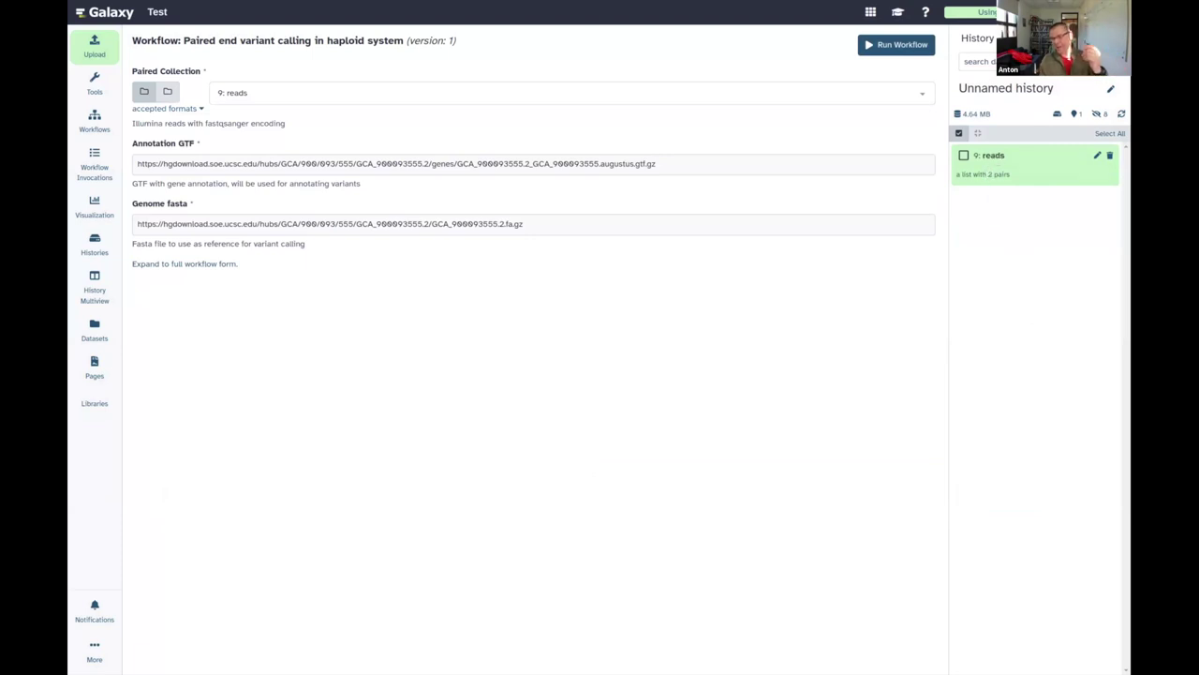
Inspect the dataset pairs in the reads collection, including the forward and reverse files of gb_north.fq, and return to the history.
click(992, 159)
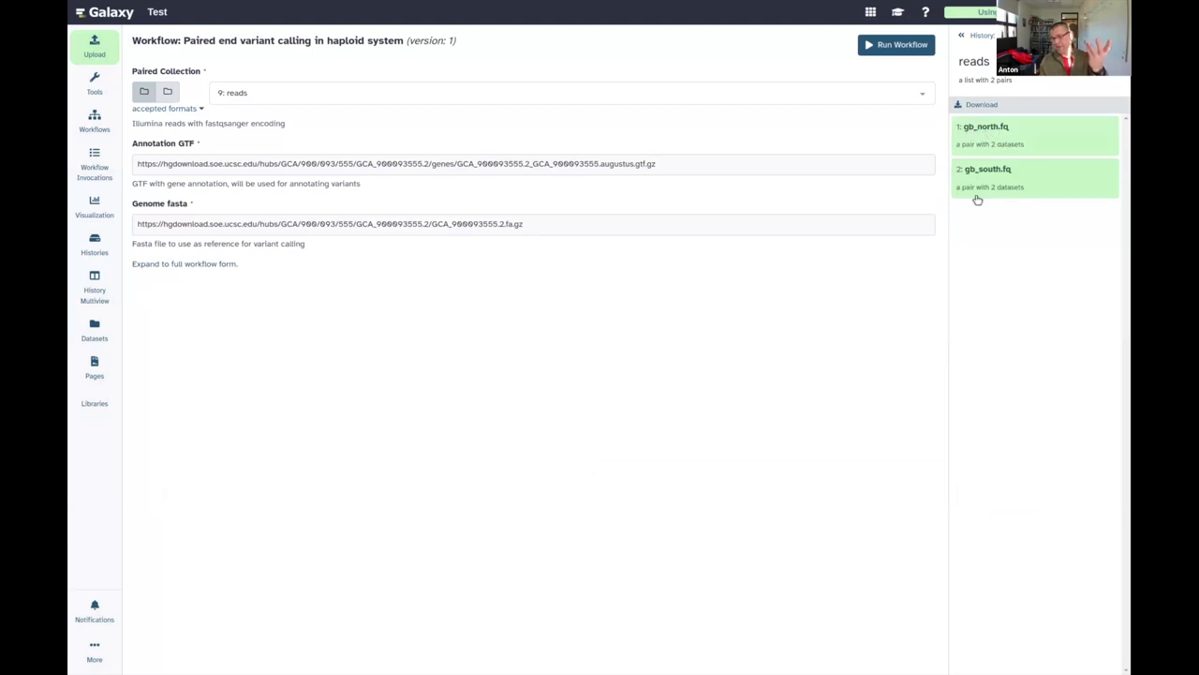
click(991, 131)
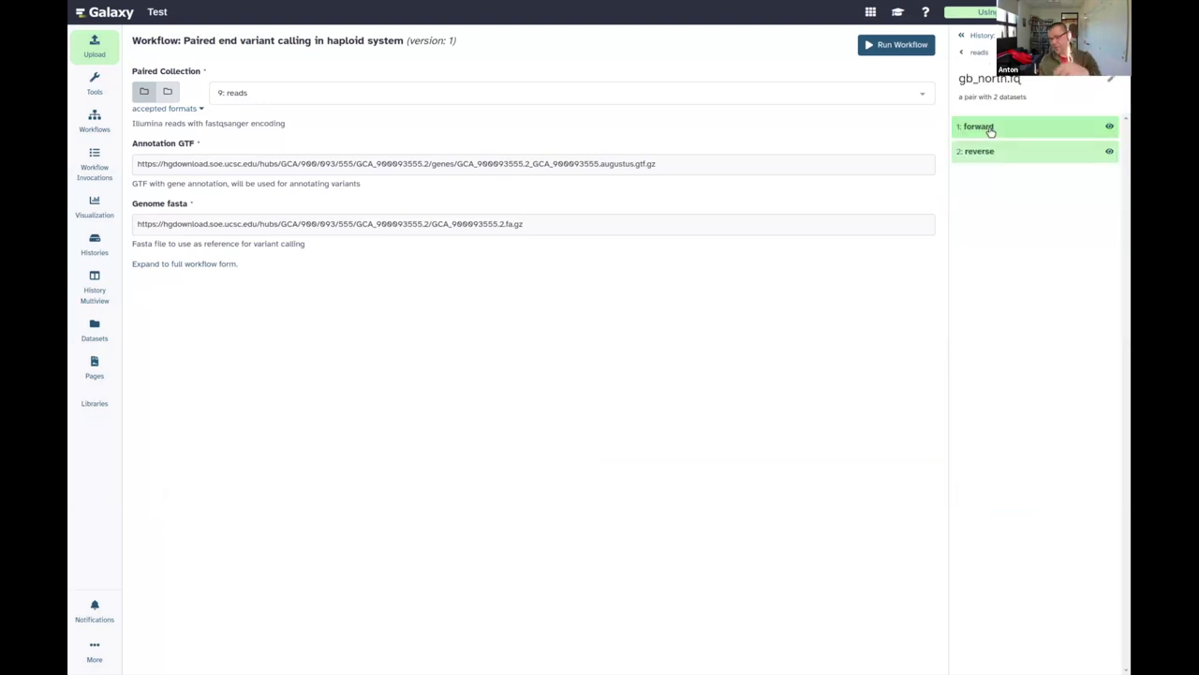
click(980, 53)
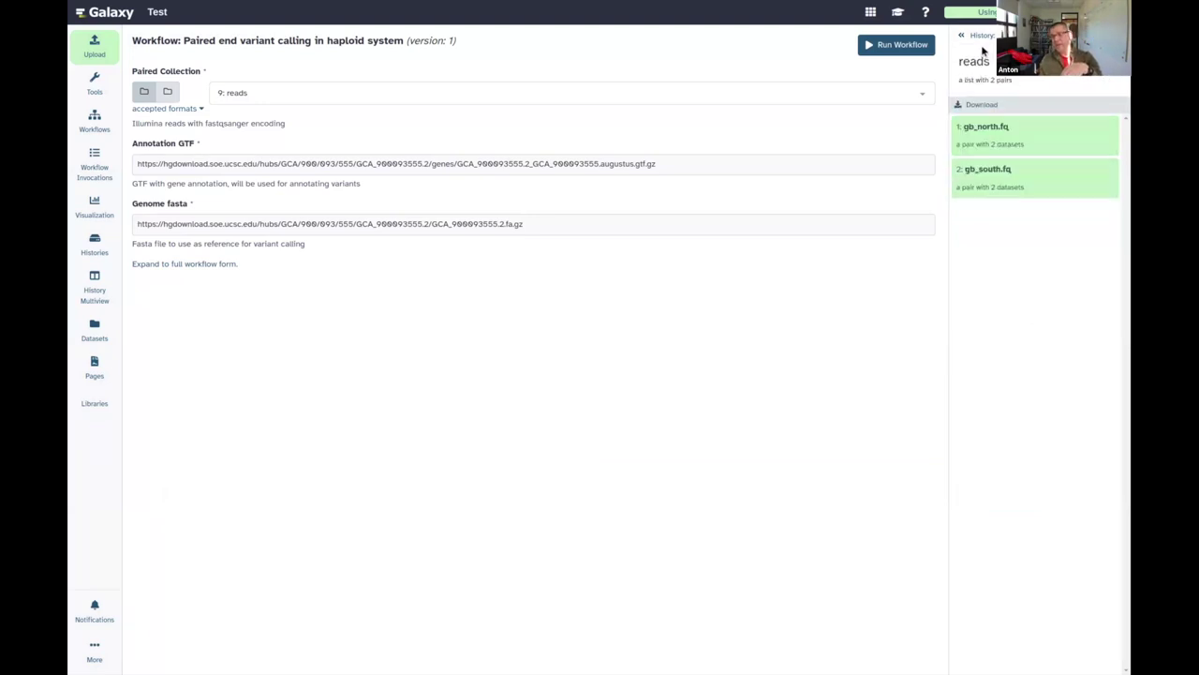
click(979, 36)
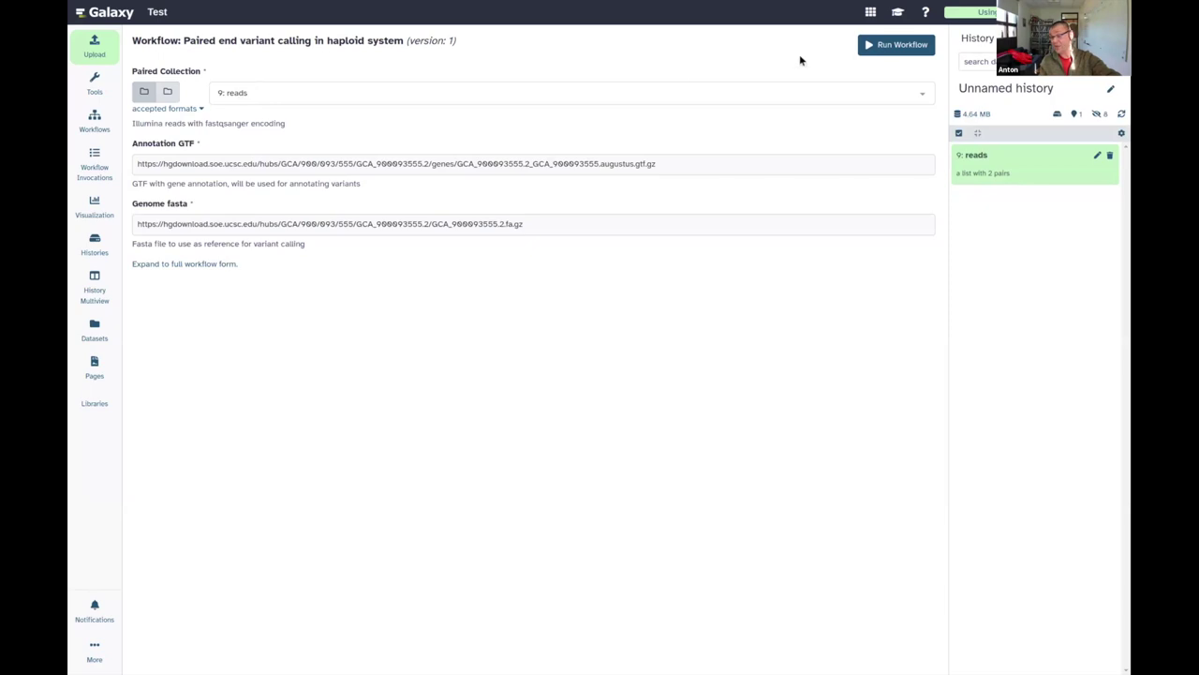
Run the paired end variant calling workflow on the reads collection with the prefilled annotation and genome.
click(872, 47)
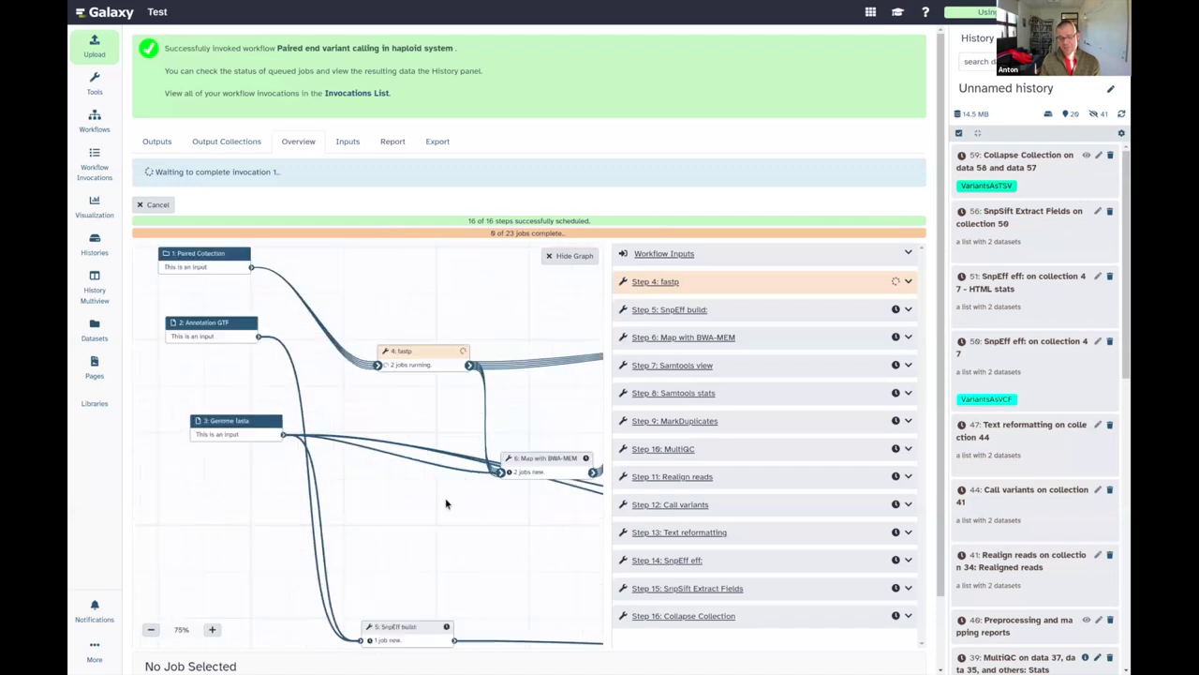
Examine the workflow invocation graph from its three inputs through mapping, duplicate marking and variant calling, checking each step's job status.
drag(480, 540, 272, 495)
drag(473, 438, 178, 457)
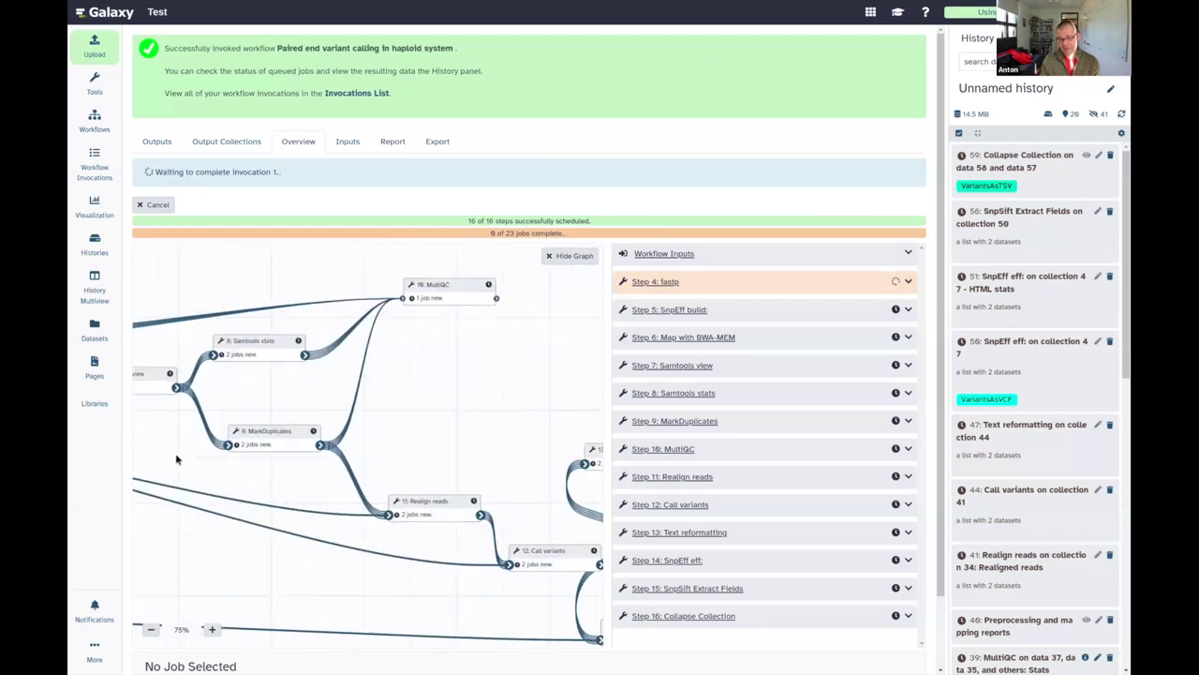
drag(548, 415, 300, 341)
drag(529, 345, 563, 408)
drag(242, 349, 463, 362)
mouse_move(291, 365)
mouse_down()
mouse_move(379, 429)
mouse_move(334, 378)
mouse_move(300, 375)
mouse_up()
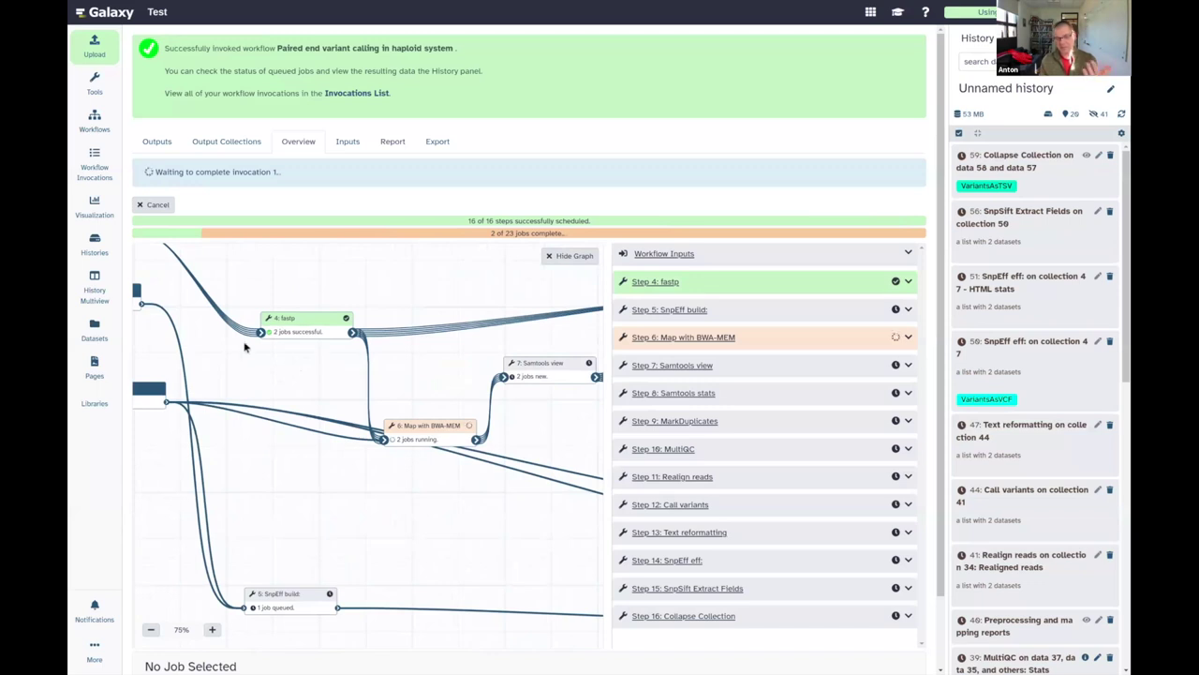
scroll(416, 370, up, 2)
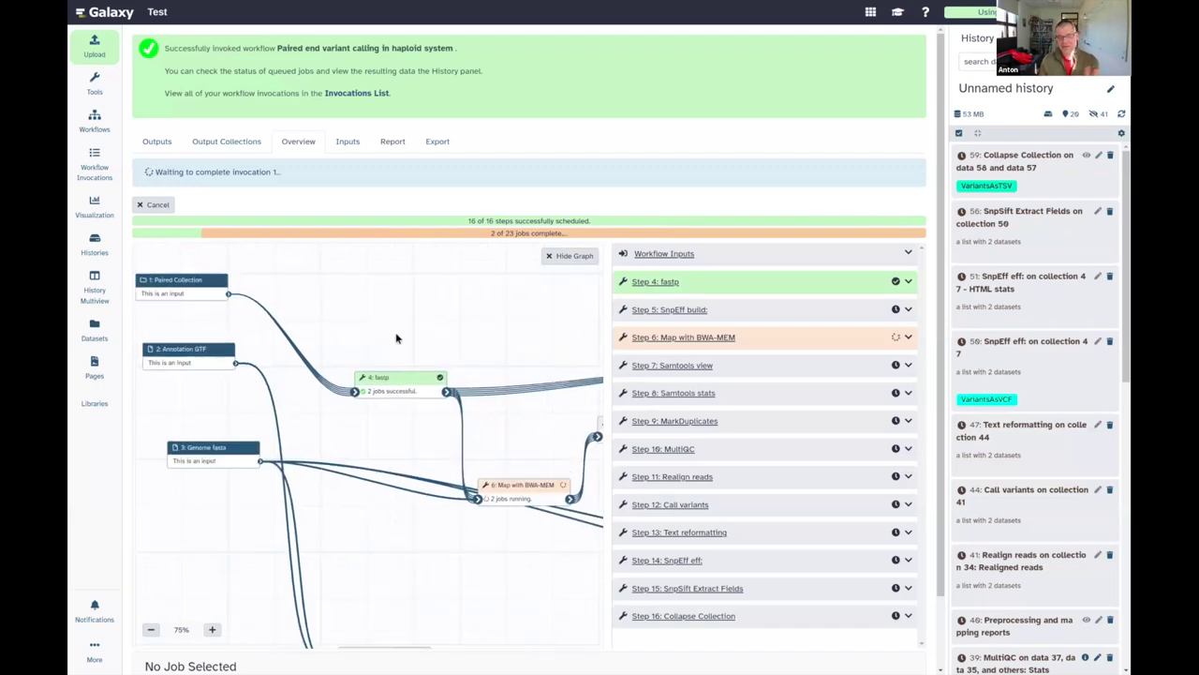
scroll(367, 300, down, 2)
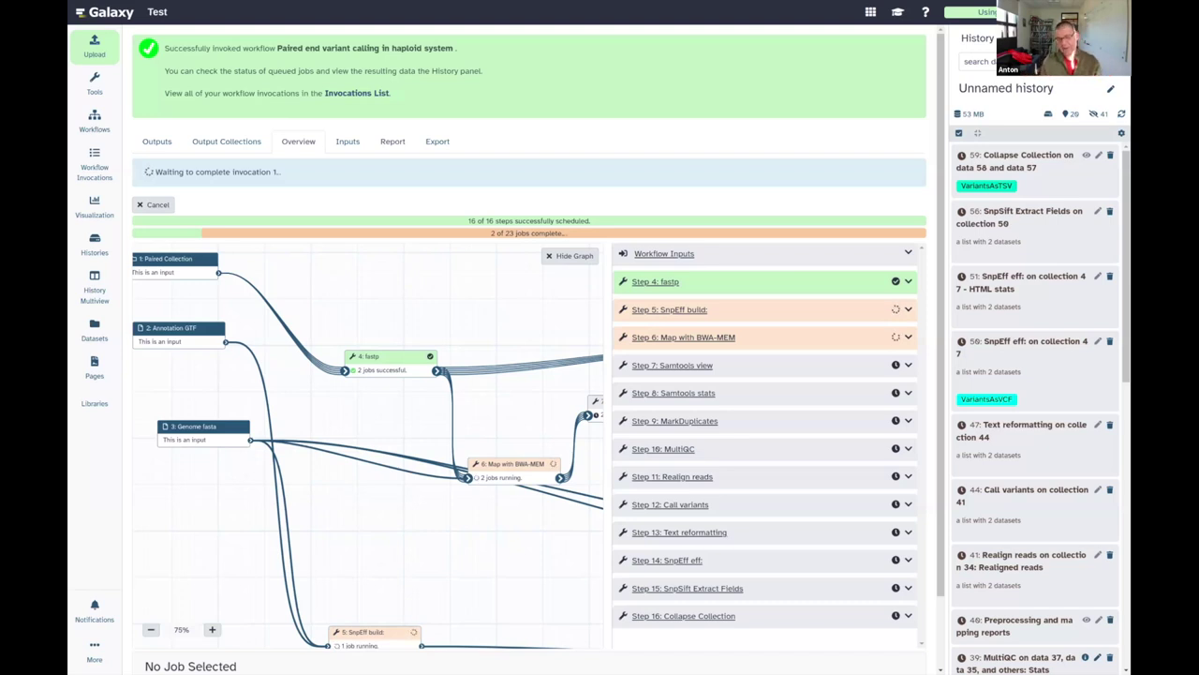
scroll(386, 417, down, 2)
scroll(385, 416, right, 2)
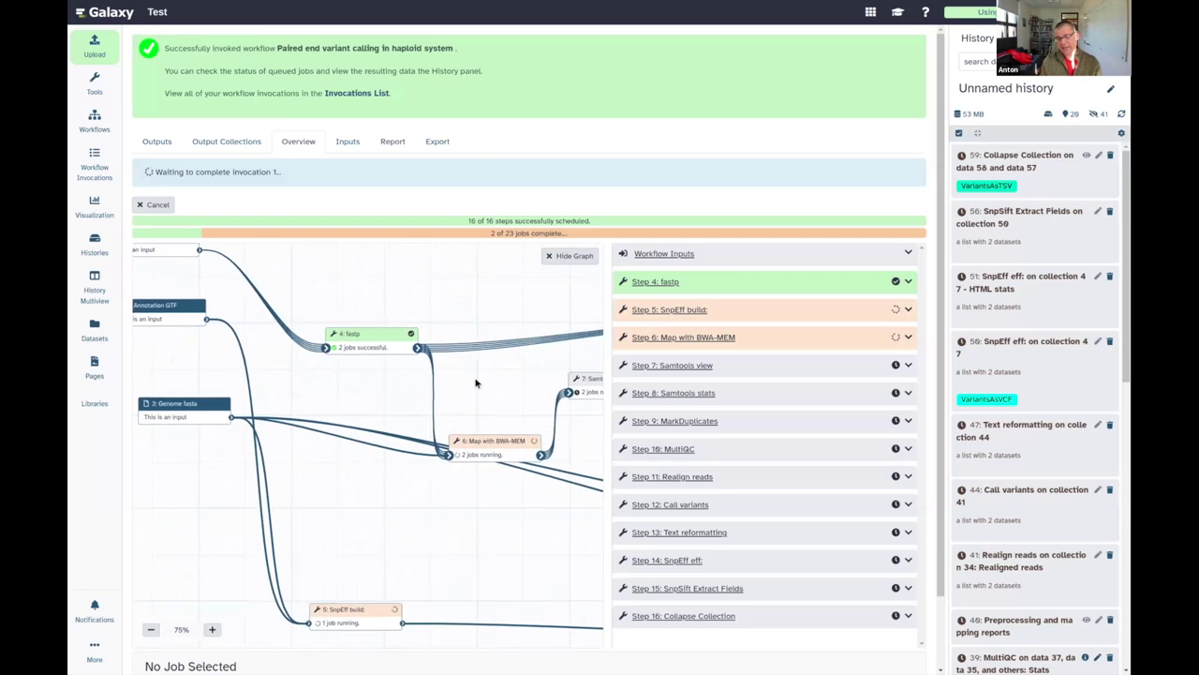
scroll(475, 382, right, 4)
scroll(475, 382, down, 1)
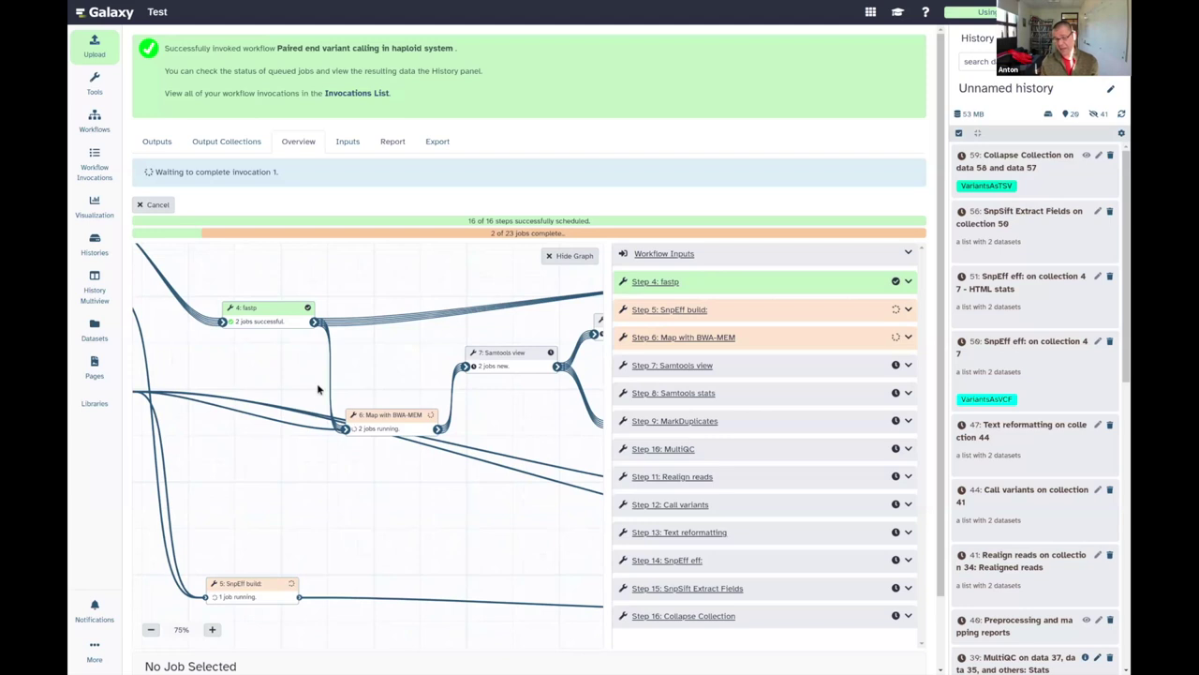
scroll(329, 481, left, 10)
scroll(328, 481, up, 2)
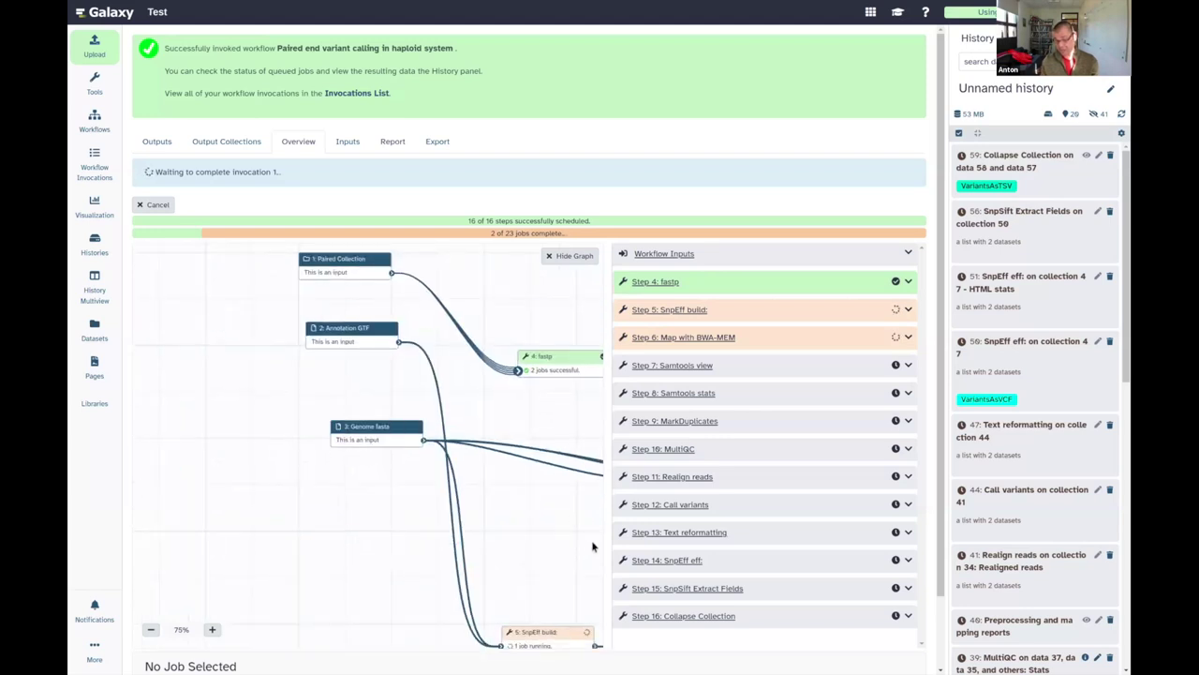
scroll(592, 547, right, 13)
scroll(593, 546, down, 3)
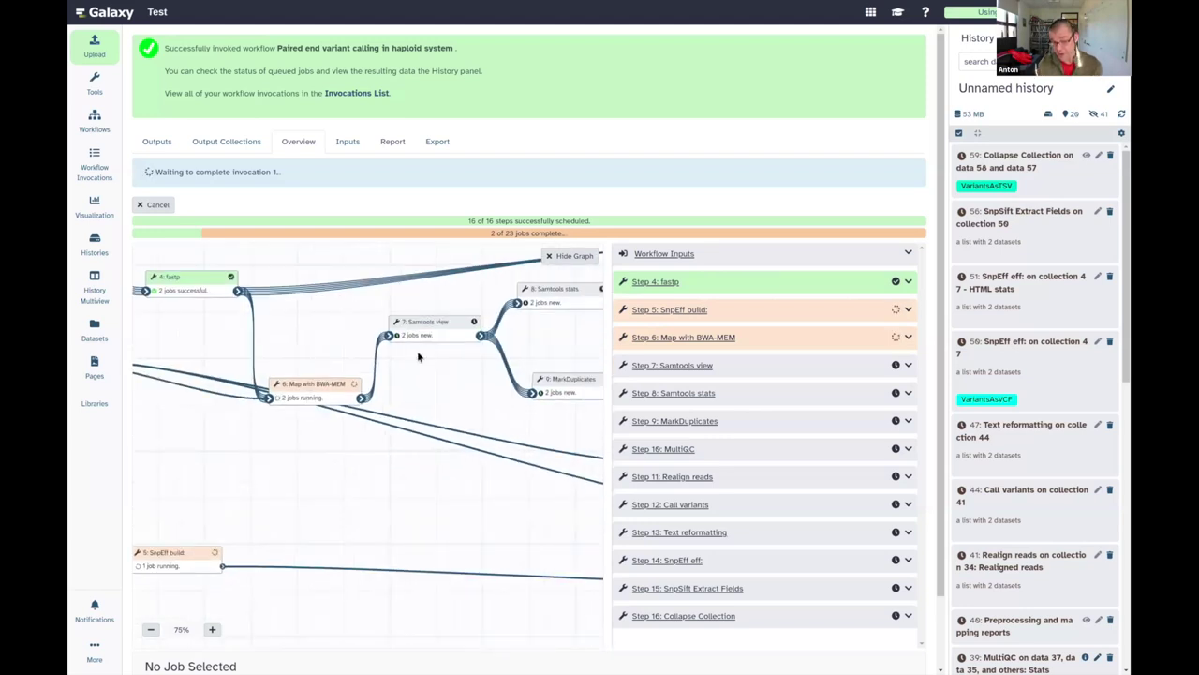
scroll(417, 356, right, 4)
scroll(418, 356, up, 4)
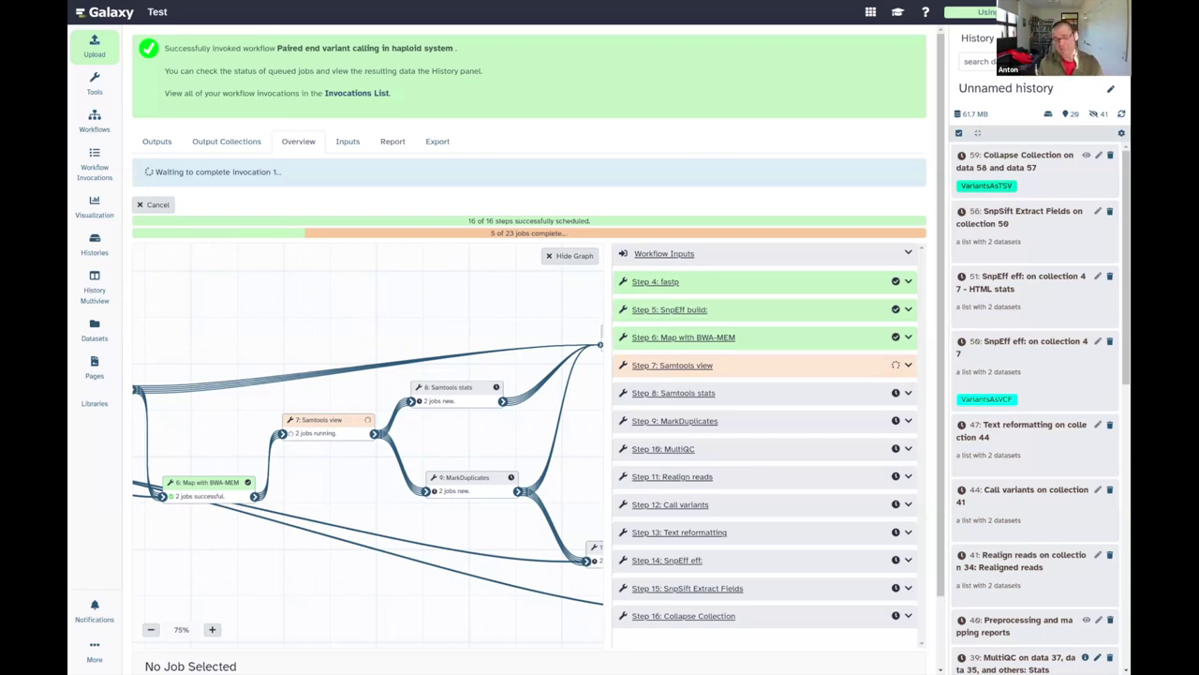
Follow the invocation graph's remaining steps from Samtools view and MarkDuplicates through variant calling and SnpEff to Collapse Collection.
drag(490, 434, 346, 462)
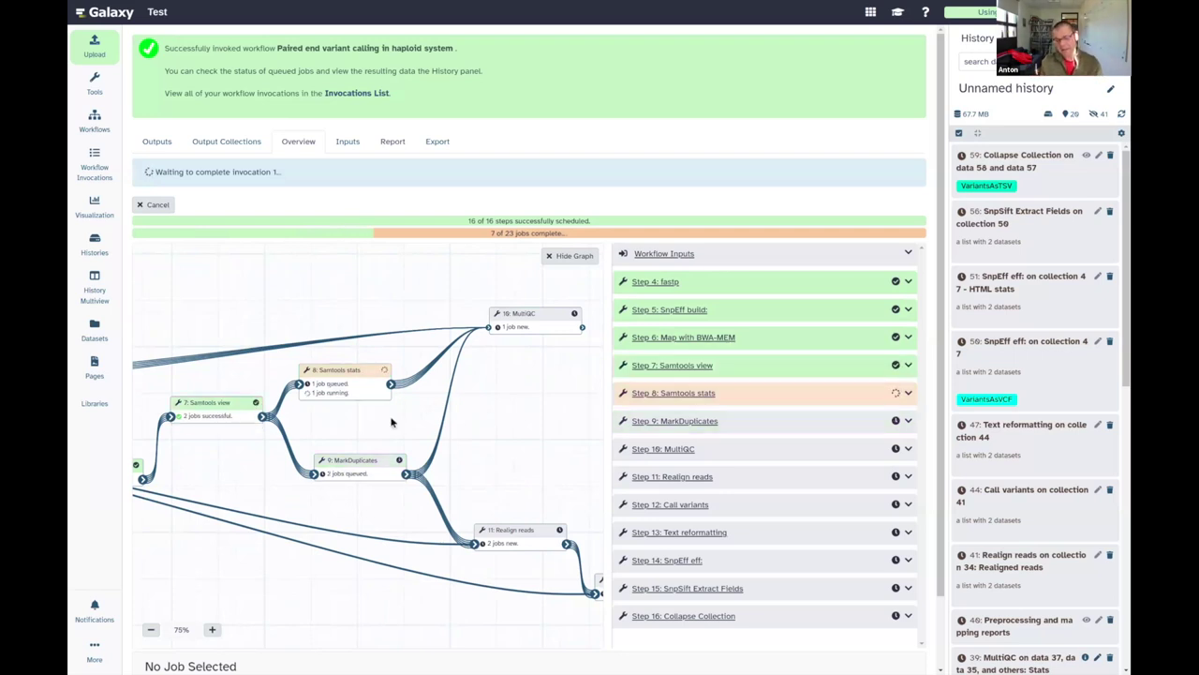
drag(541, 463, 274, 348)
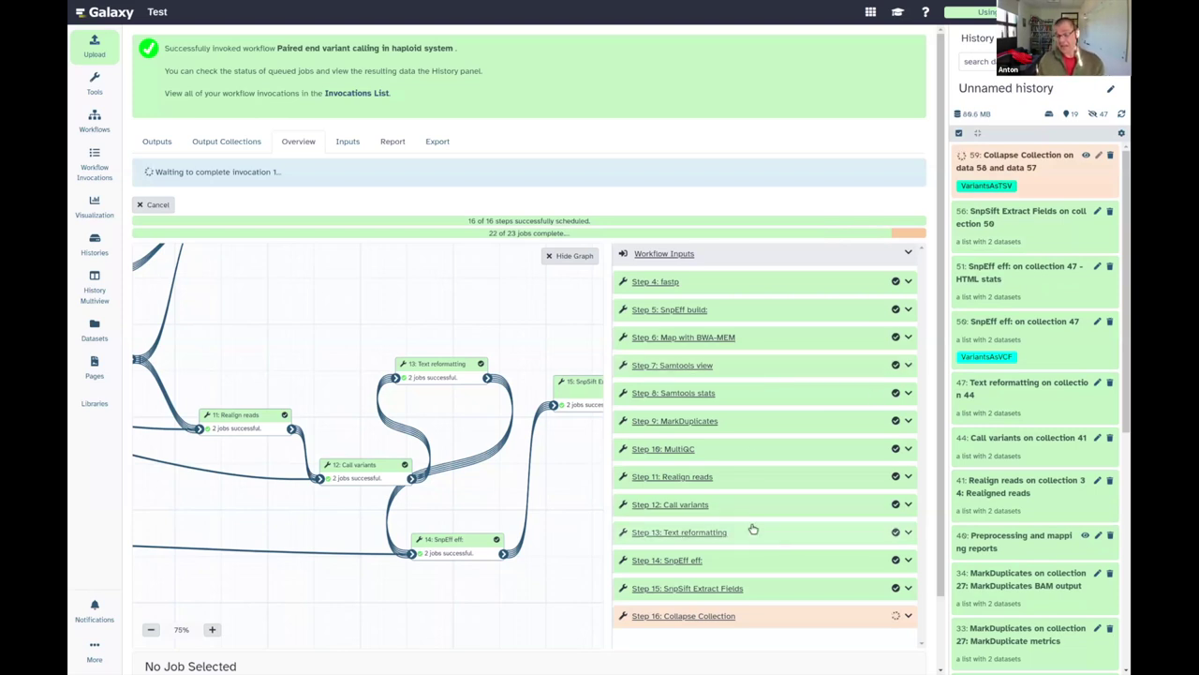
drag(238, 347, 371, 386)
drag(517, 345, 228, 326)
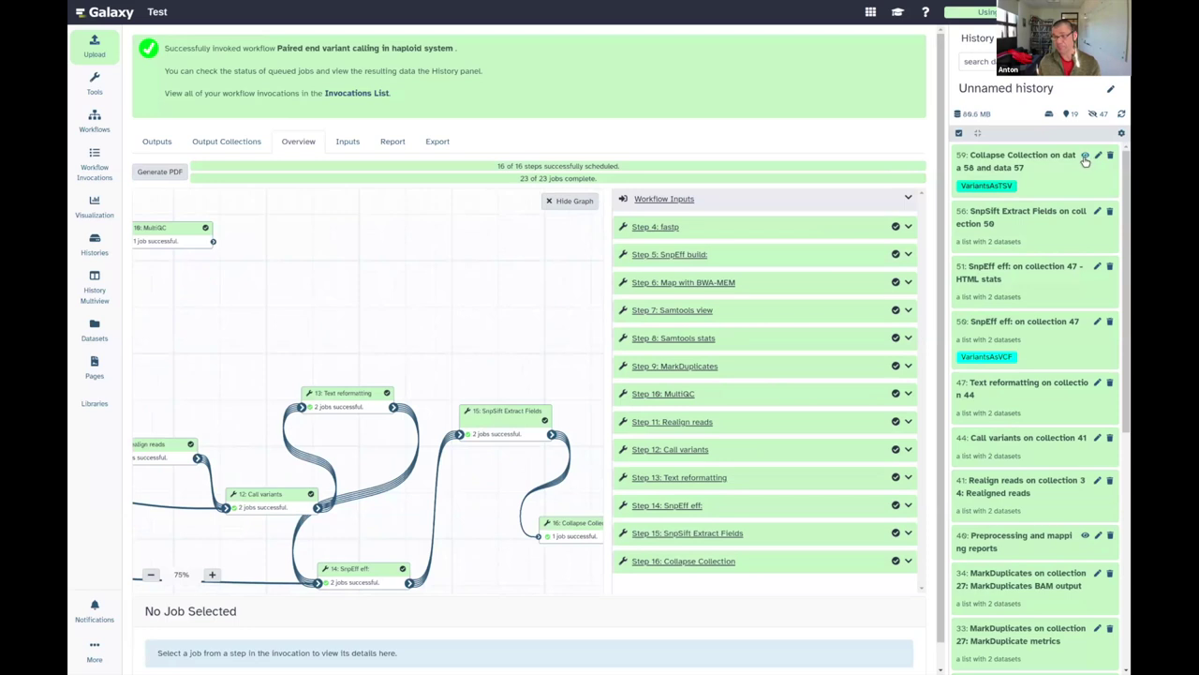
Display the Collapse Collection variant table and review the workflow outputs listed in the history.
click(1086, 158)
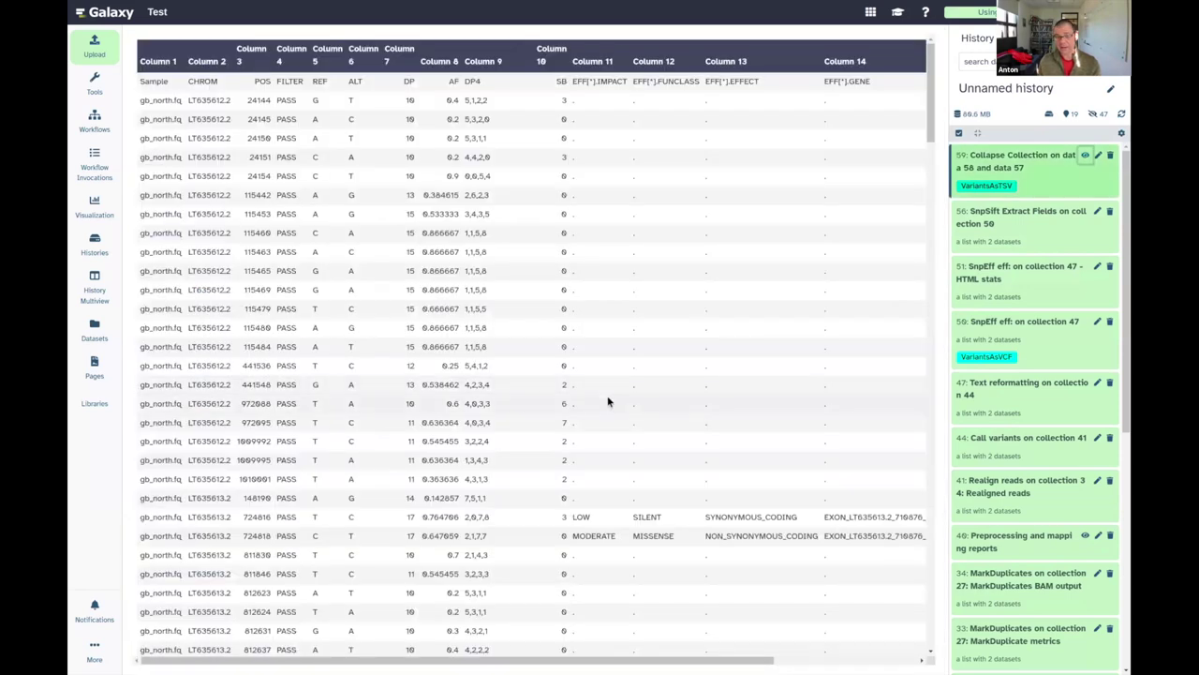
scroll(1053, 440, down, 5)
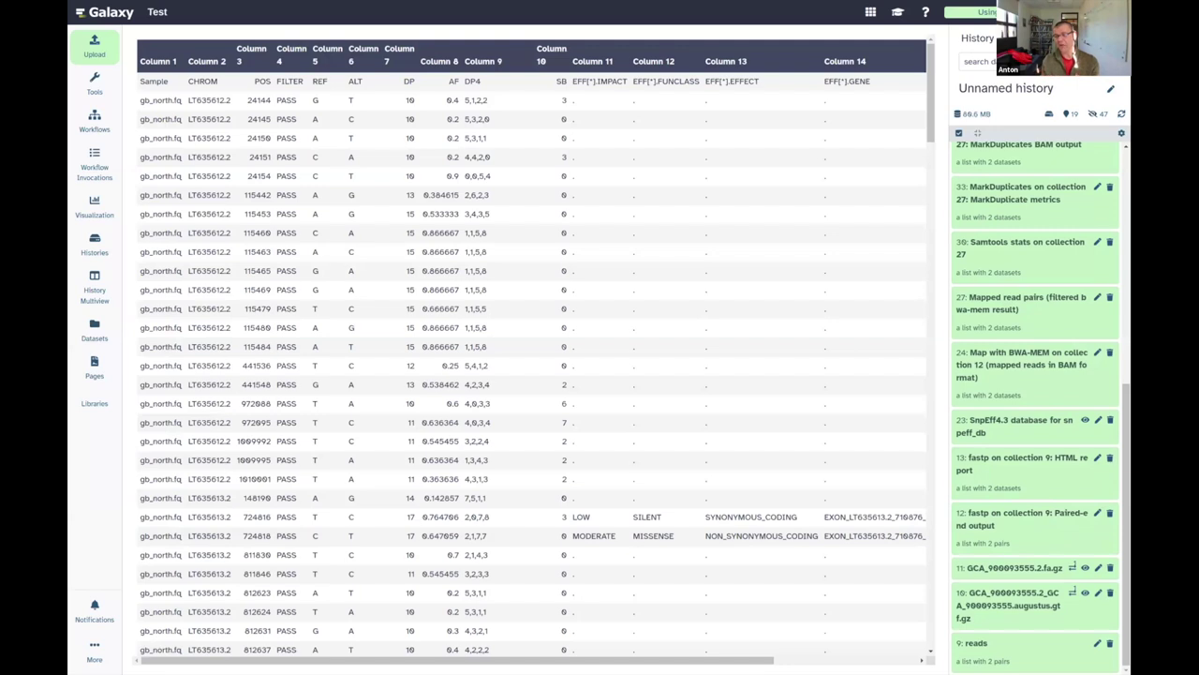
Open the list of histories and review the Pv reseq history's collections down to its SraAccList (1).csv accession list.
click(1089, 38)
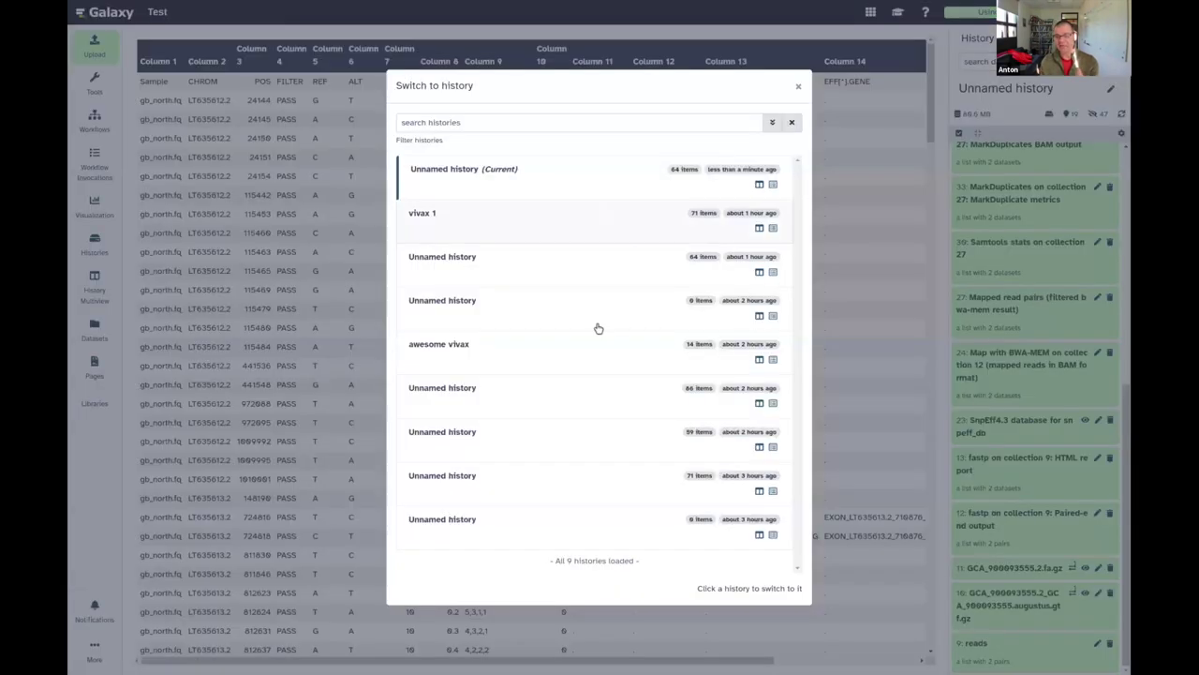
click(471, 225)
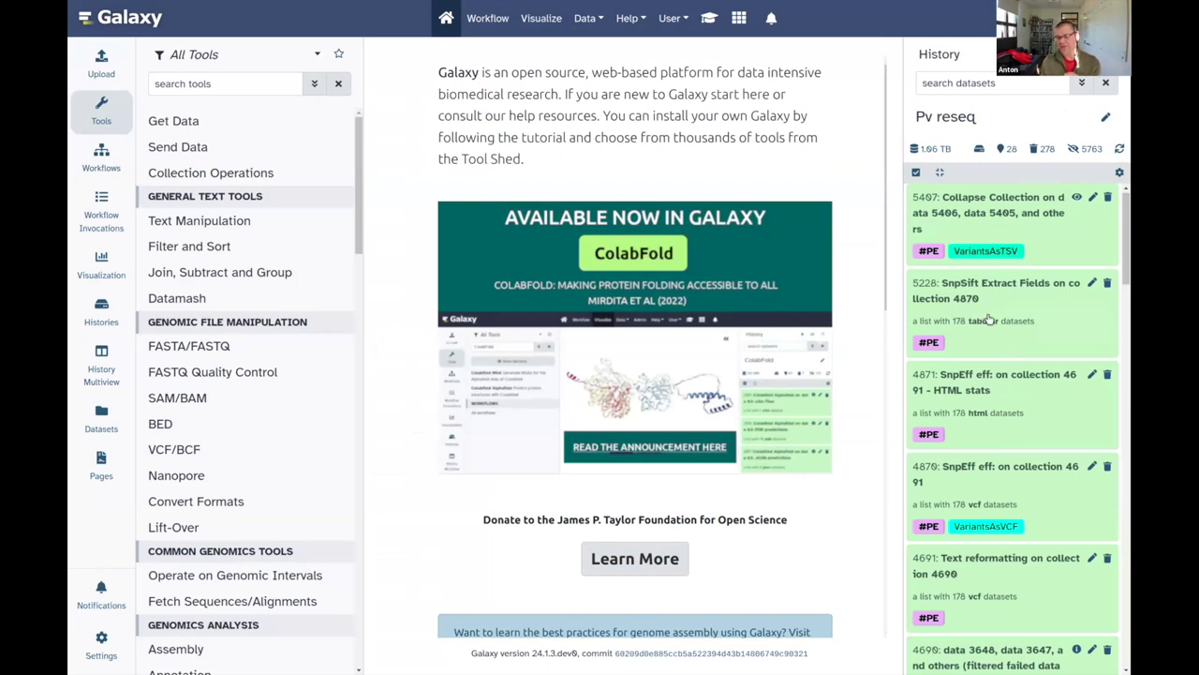
scroll(993, 356, down, 15)
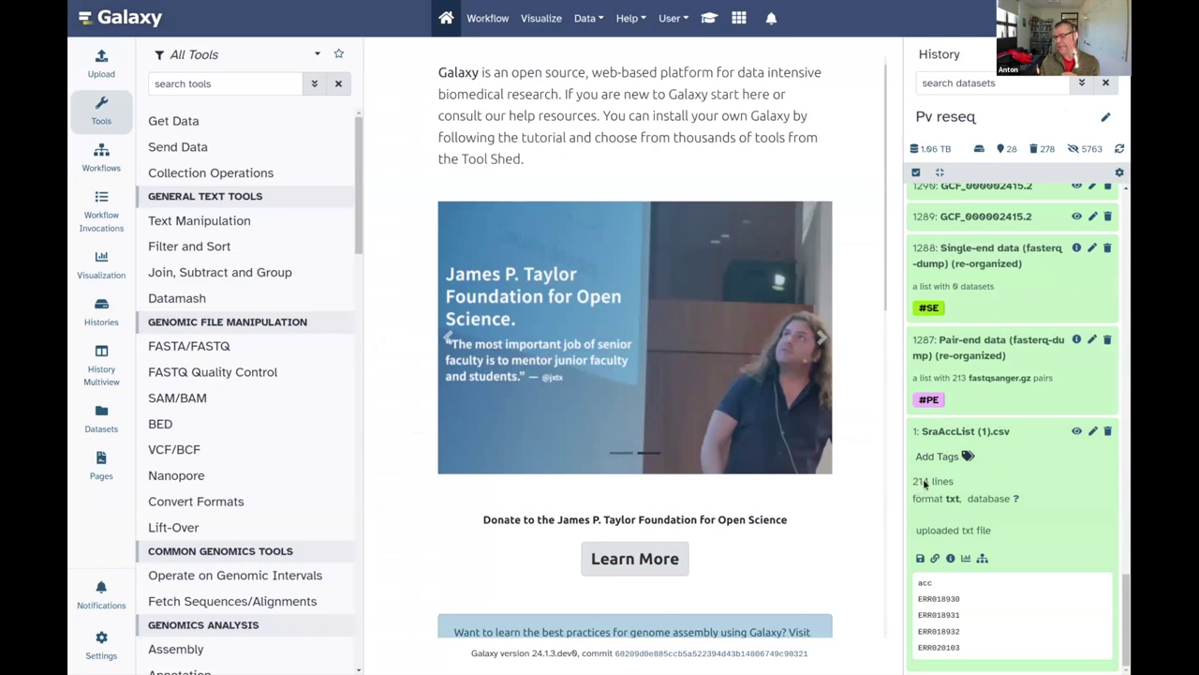
drag(1125, 619, 893, 66)
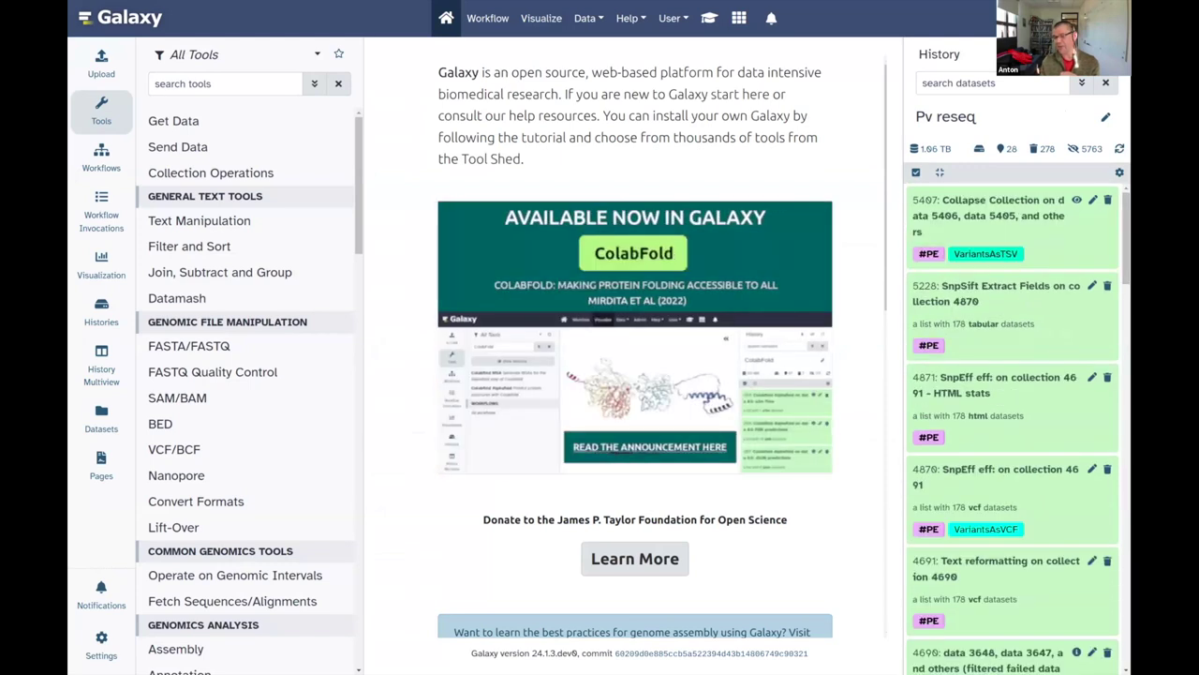
Switch to the MalariaGEN website, look over its latest data resources, and return to the Pv reseq history in Galaxy.
click(785, 4)
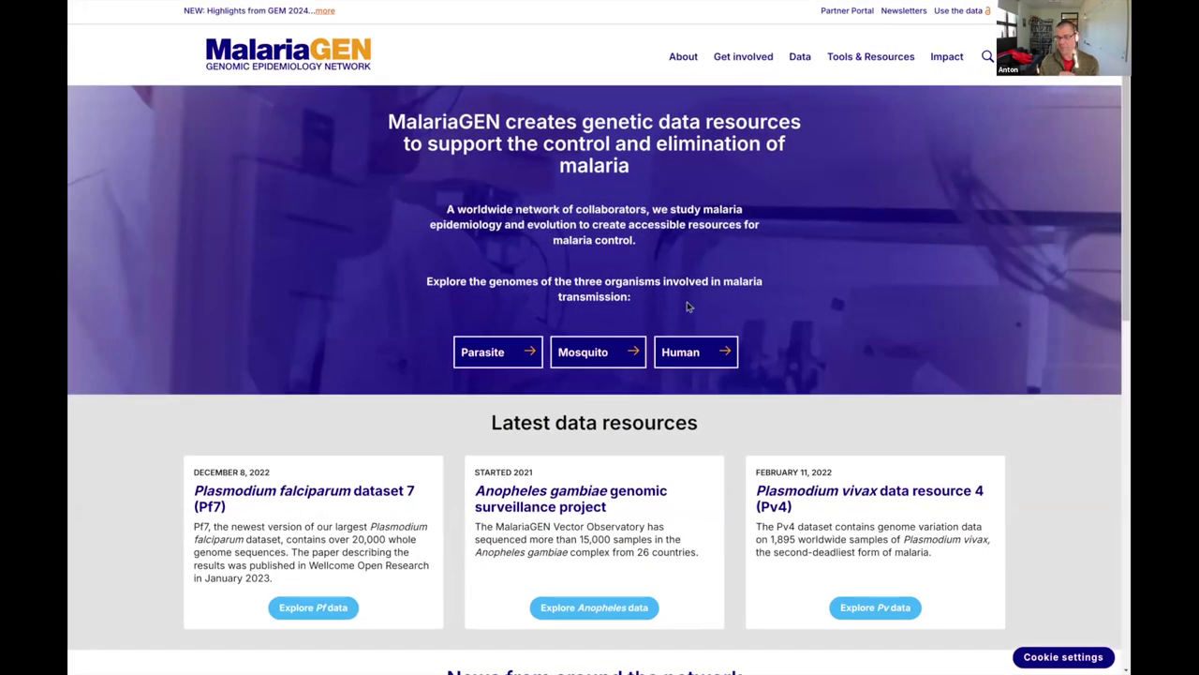
scroll(752, 417, down, 2)
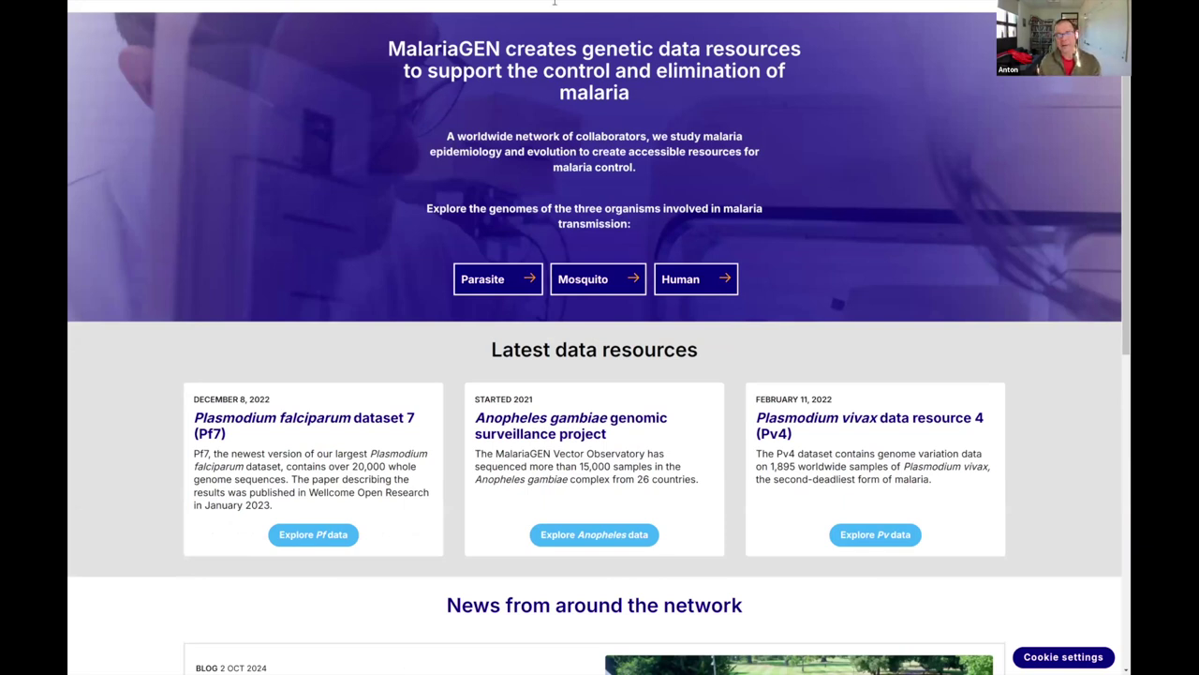
key(ctrl+Tab)
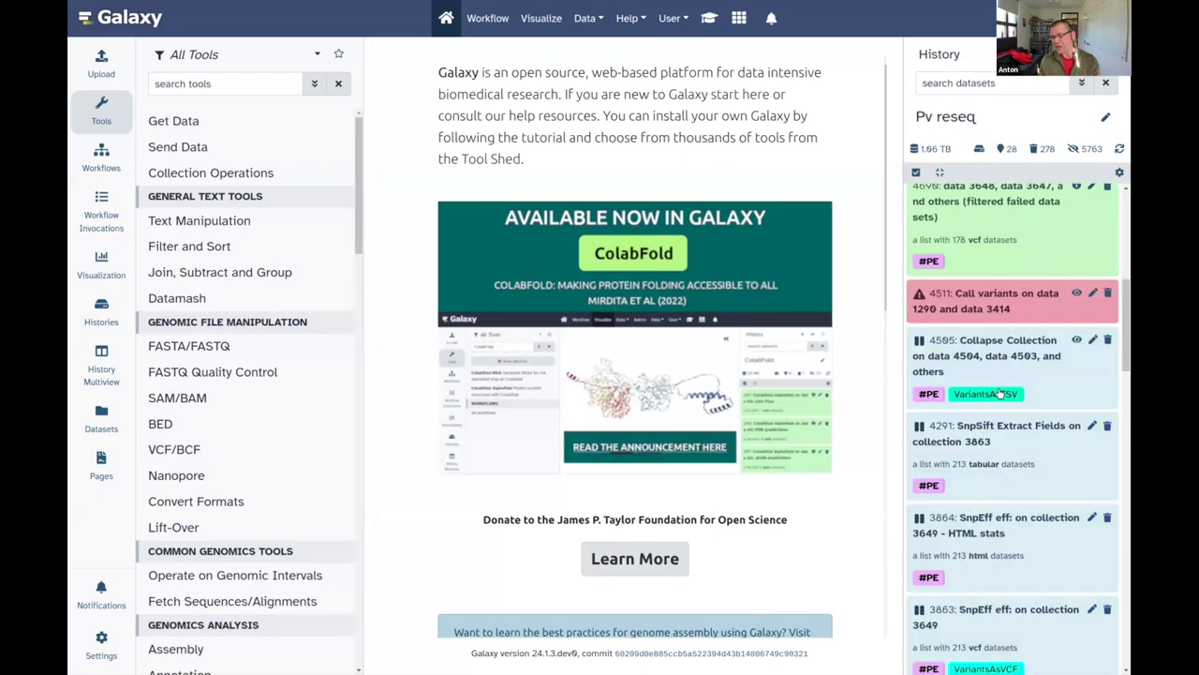
scroll(951, 384, up, 1)
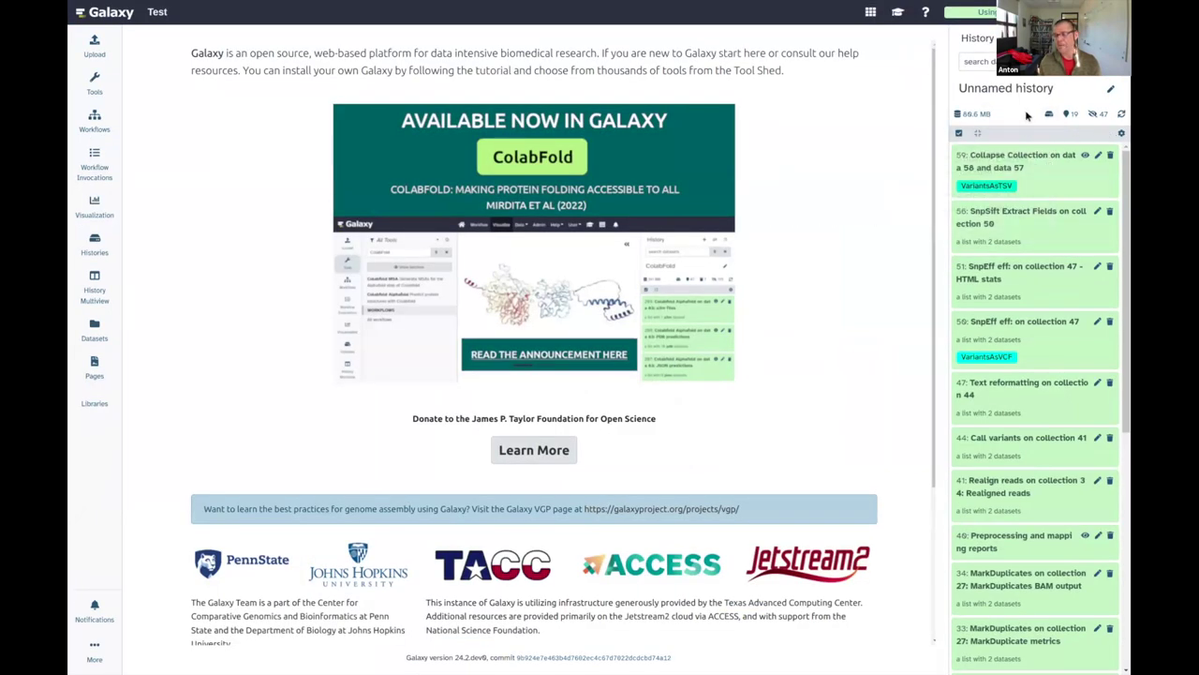
Examine the Collapse Collection variant table in the unnamed history, including the chromosome column and the effect annotations of the synonymous coding variant.
click(1081, 158)
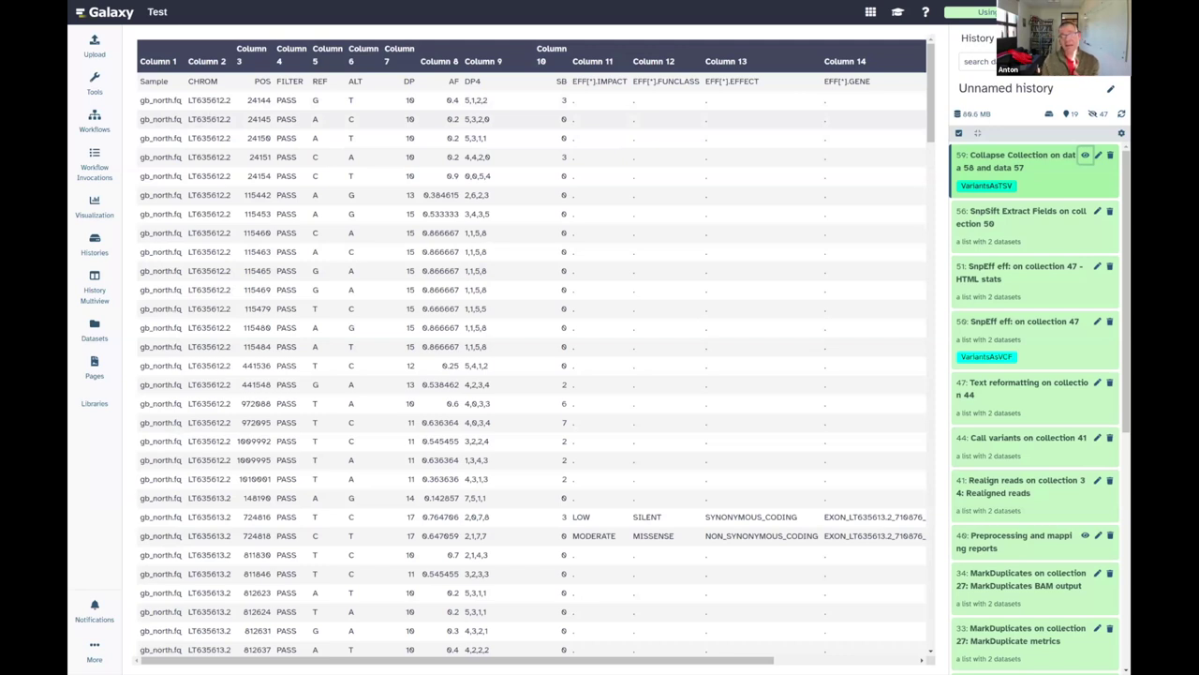
double_click(208, 118)
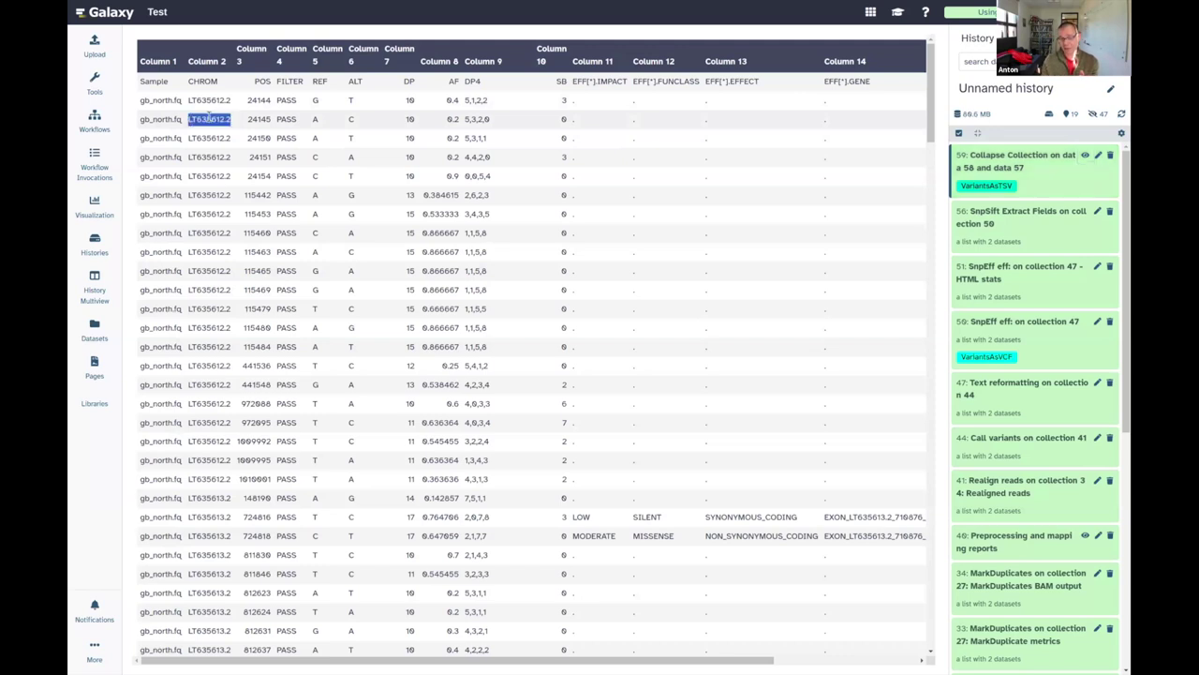
click(218, 119)
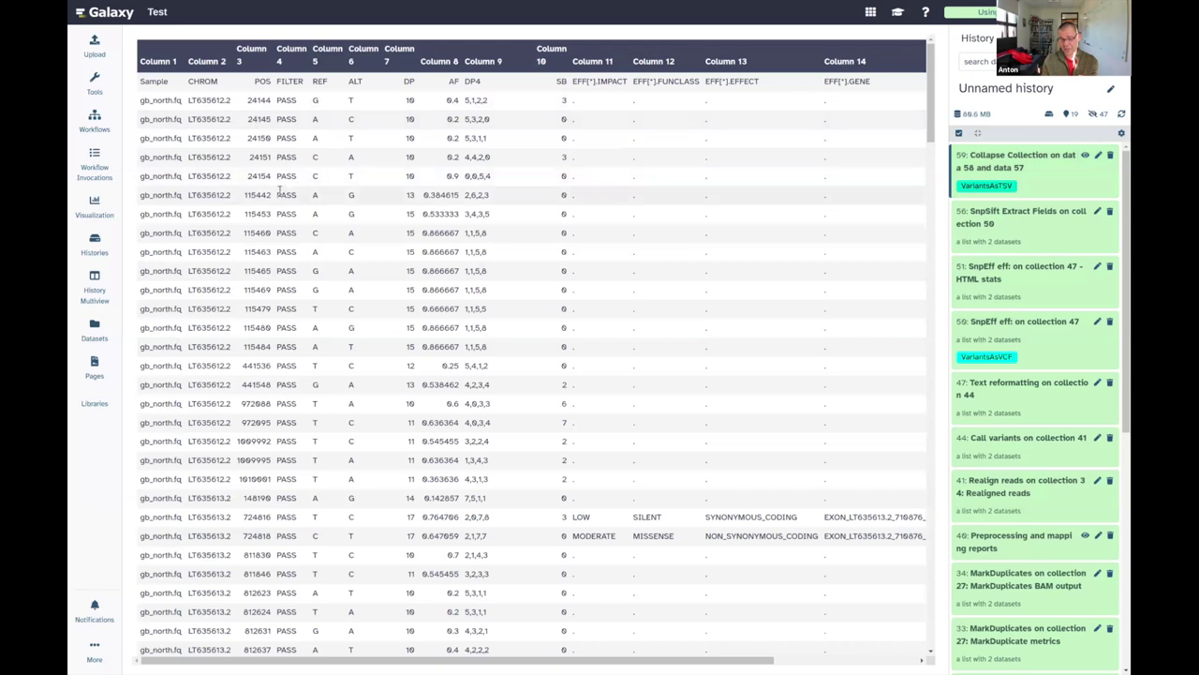
scroll(283, 201, down, 3)
drag(139, 368, 834, 370)
drag(405, 654, 602, 648)
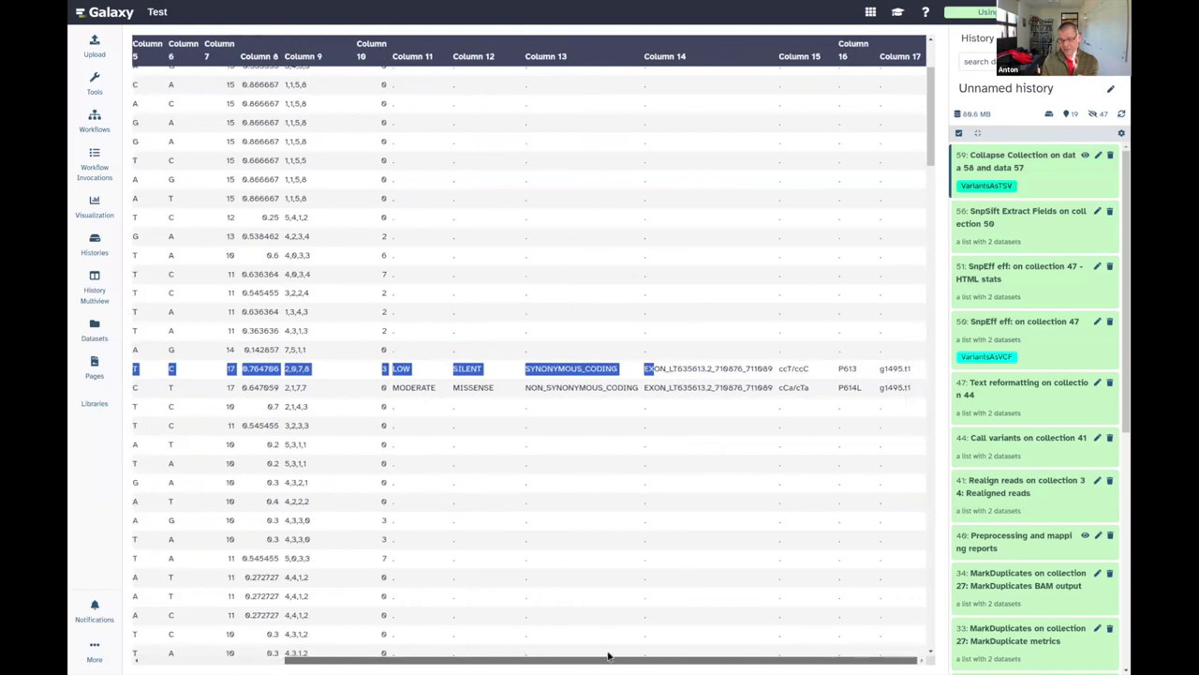
click(797, 369)
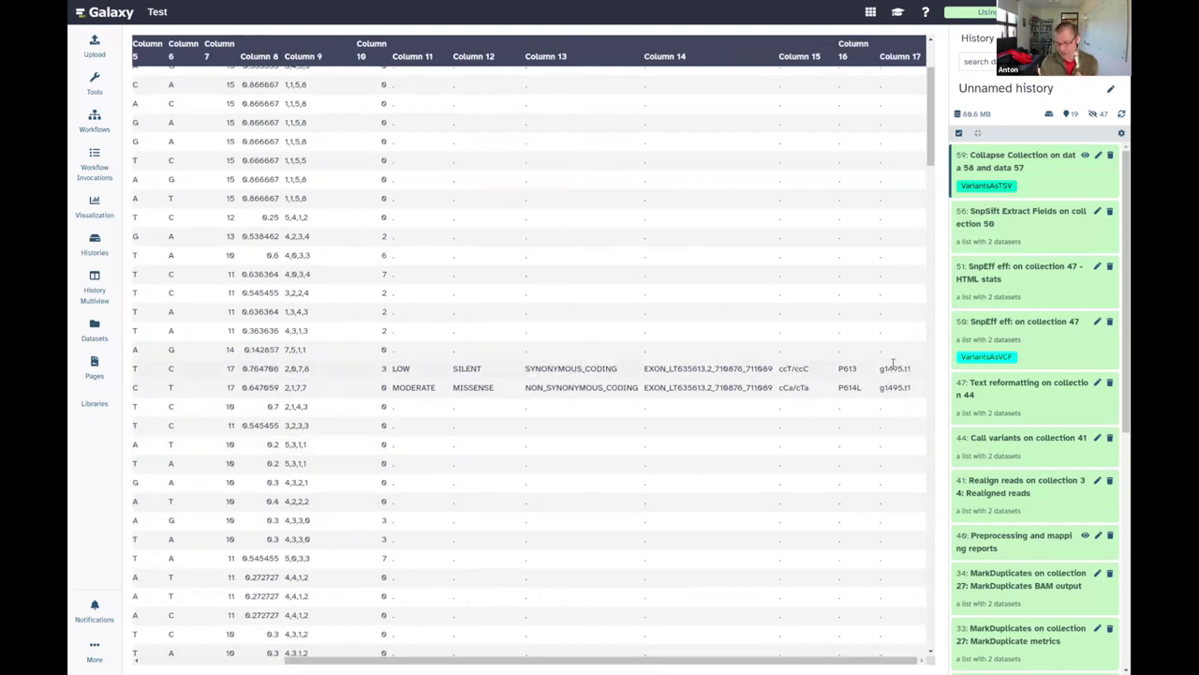
drag(527, 660, 134, 656)
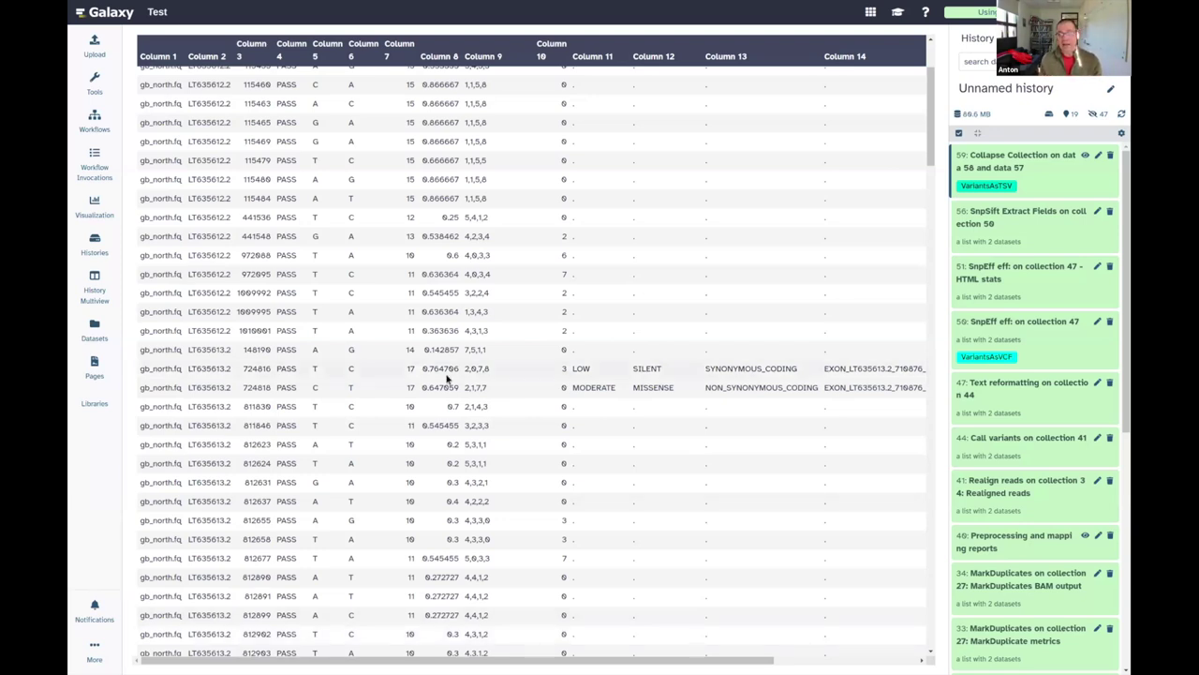
Display the Preprocessing and mapping reports dataset from the history and inspect its general statistics and Picard deduplication plot.
scroll(1013, 424, down, 5)
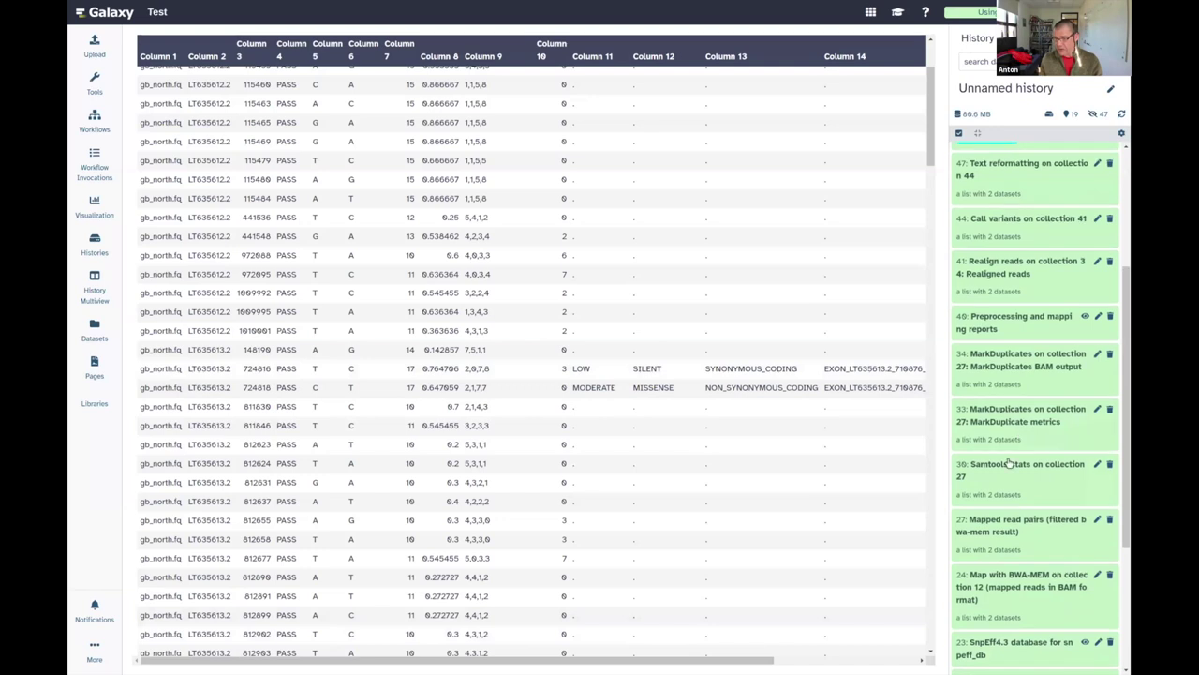
scroll(1001, 498, down, 5)
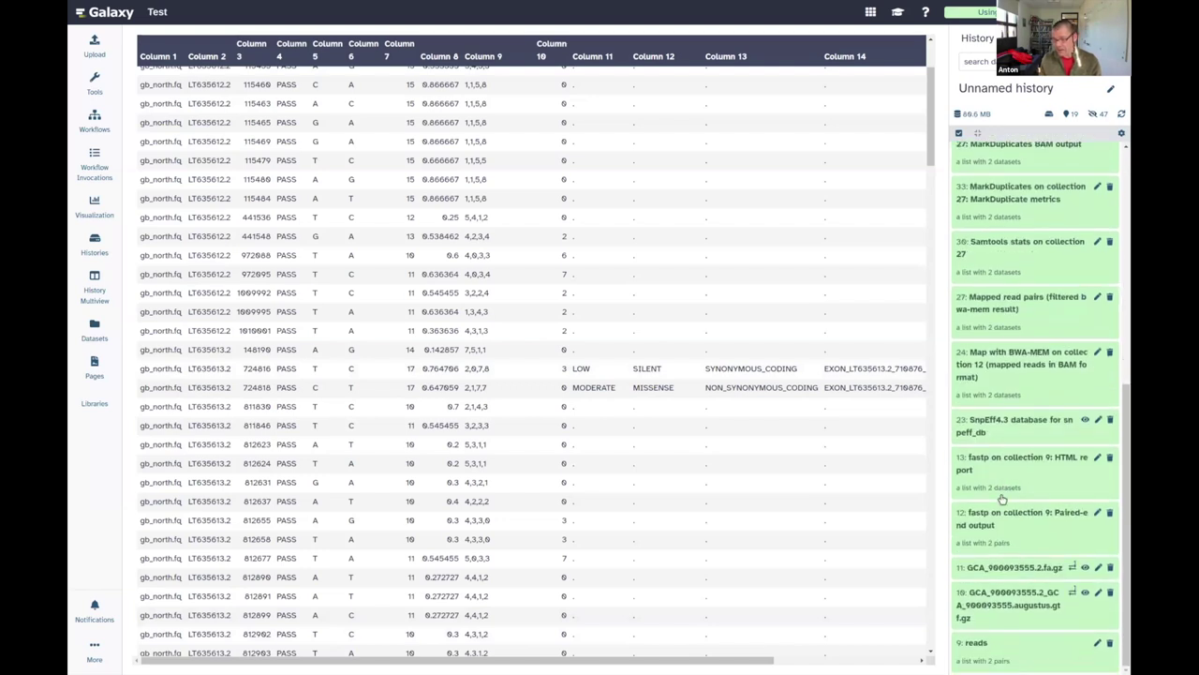
scroll(1001, 497, up, 4)
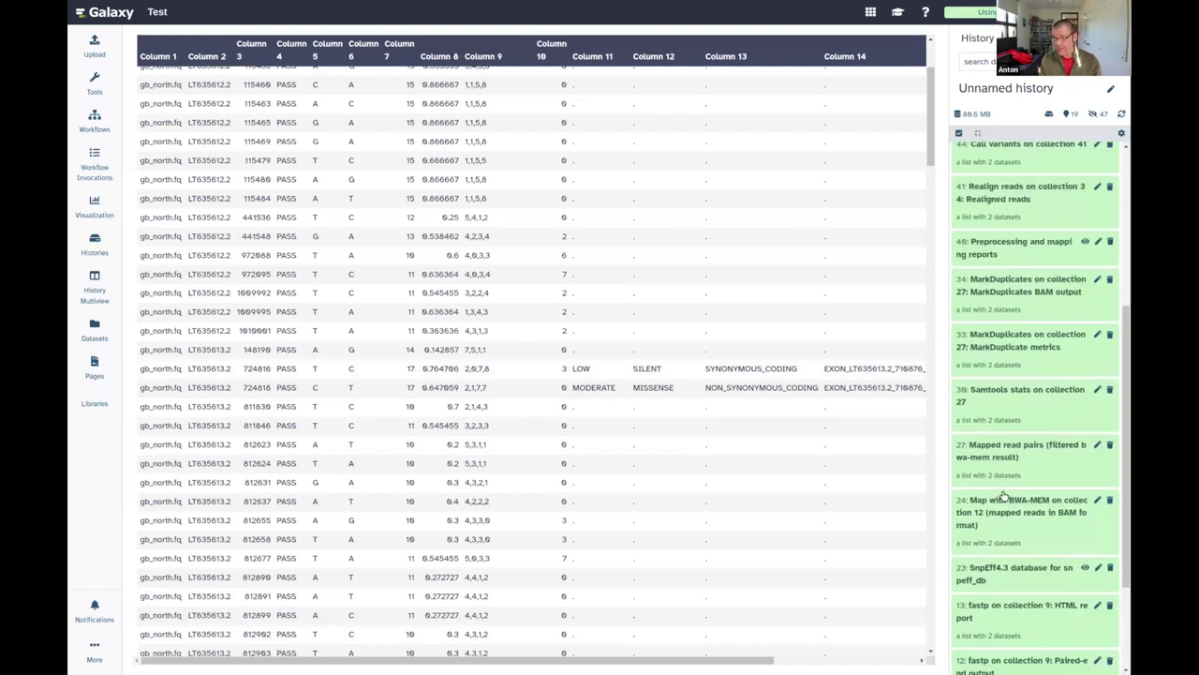
click(1085, 316)
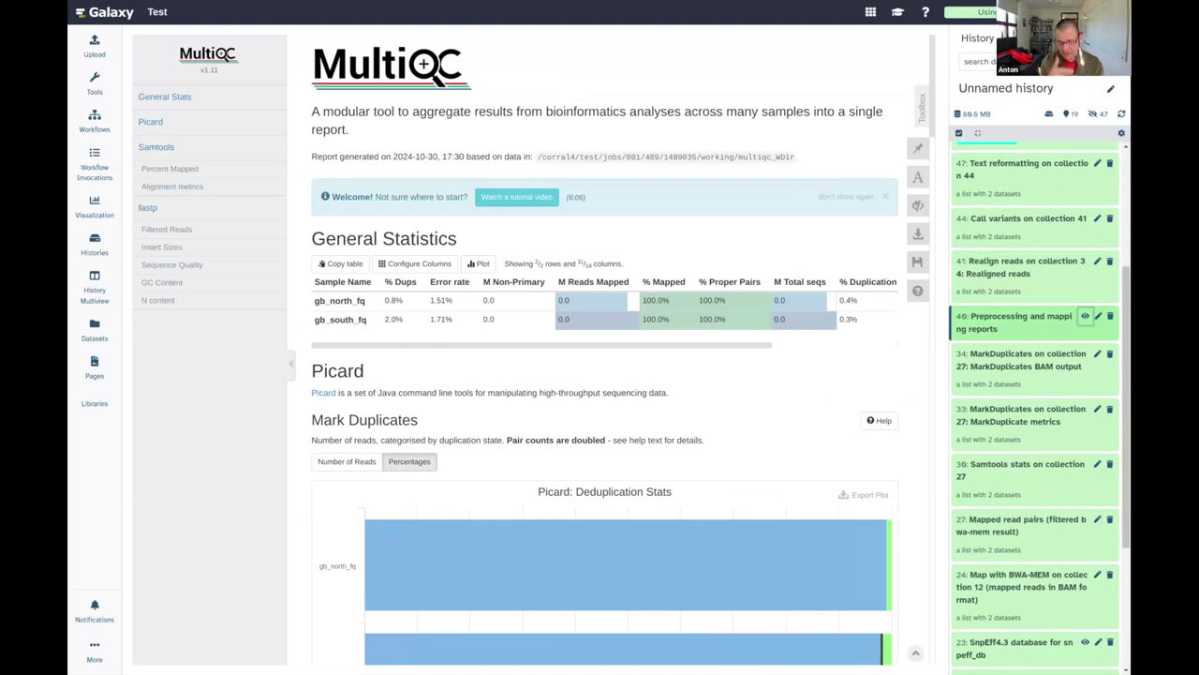
scroll(422, 356, down, 2)
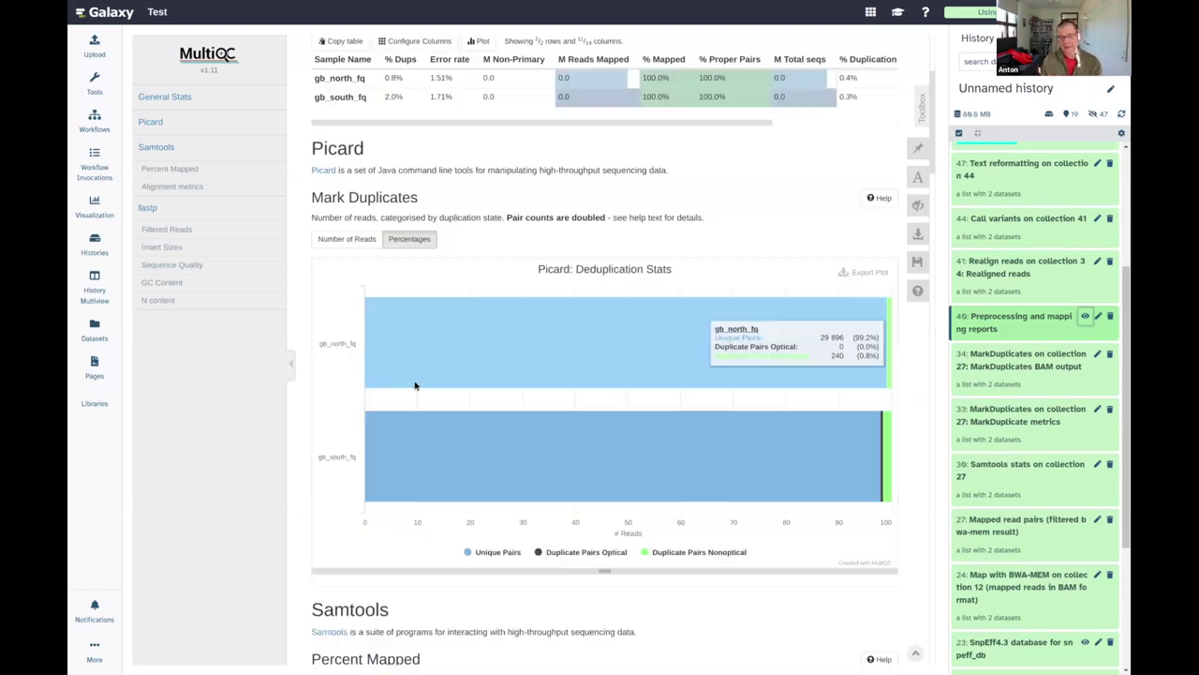
scroll(392, 349, up, 2)
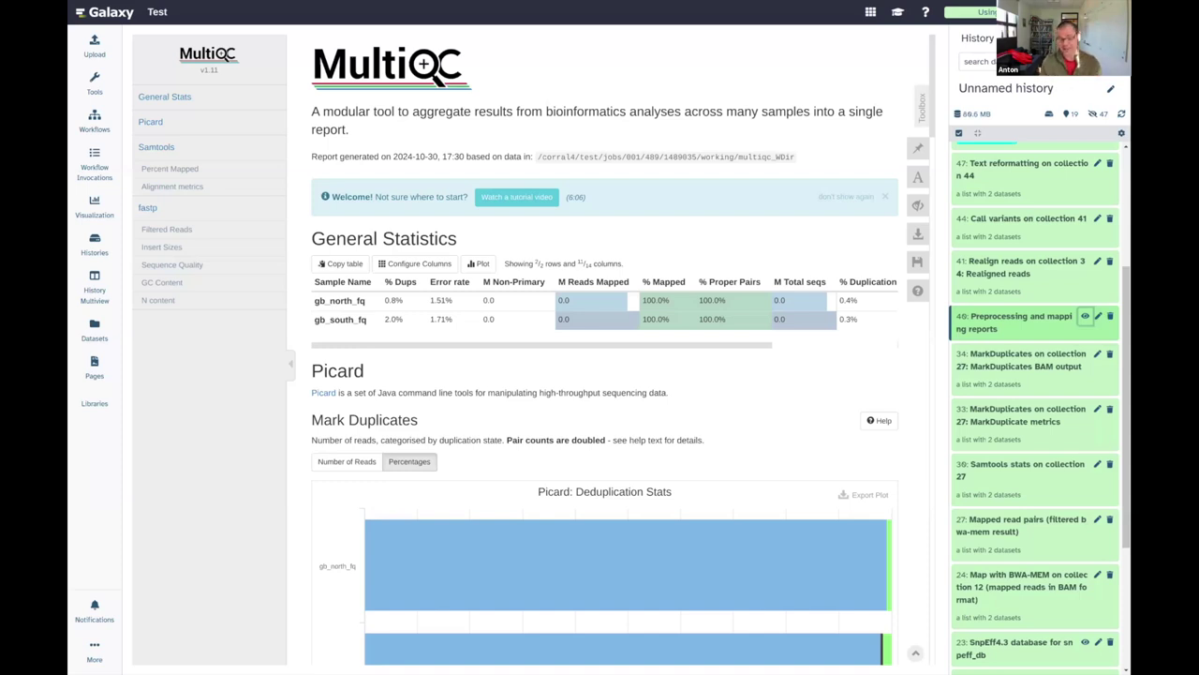
Examine the MultiQC report's Samtools alignment metrics and fastp plots for filtered reads, insert sizes, GC content and N content.
scroll(412, 305, down, 4)
scroll(407, 312, down, 5)
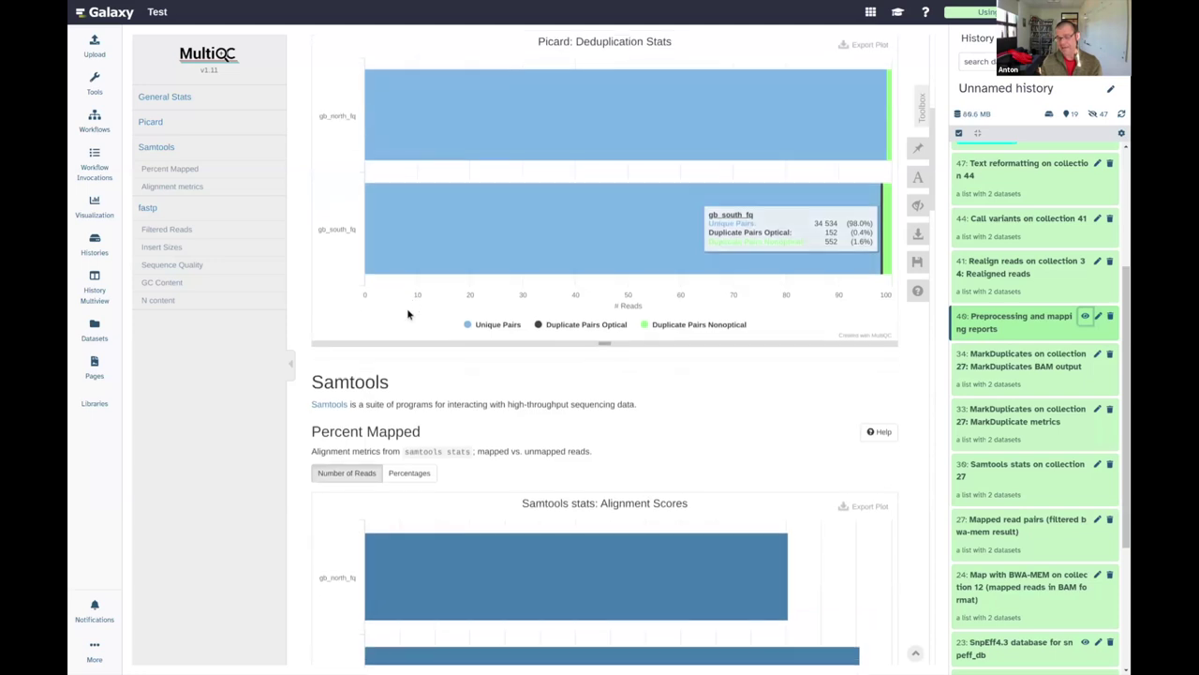
scroll(406, 309, down, 9)
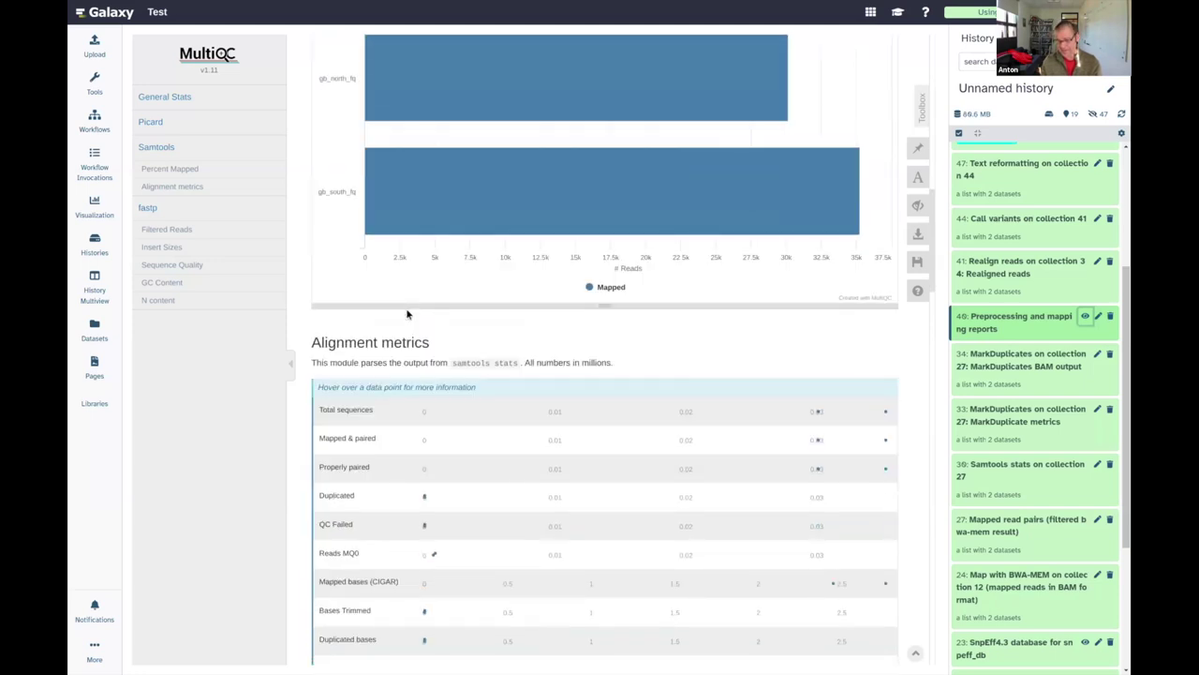
scroll(407, 315, down, 1)
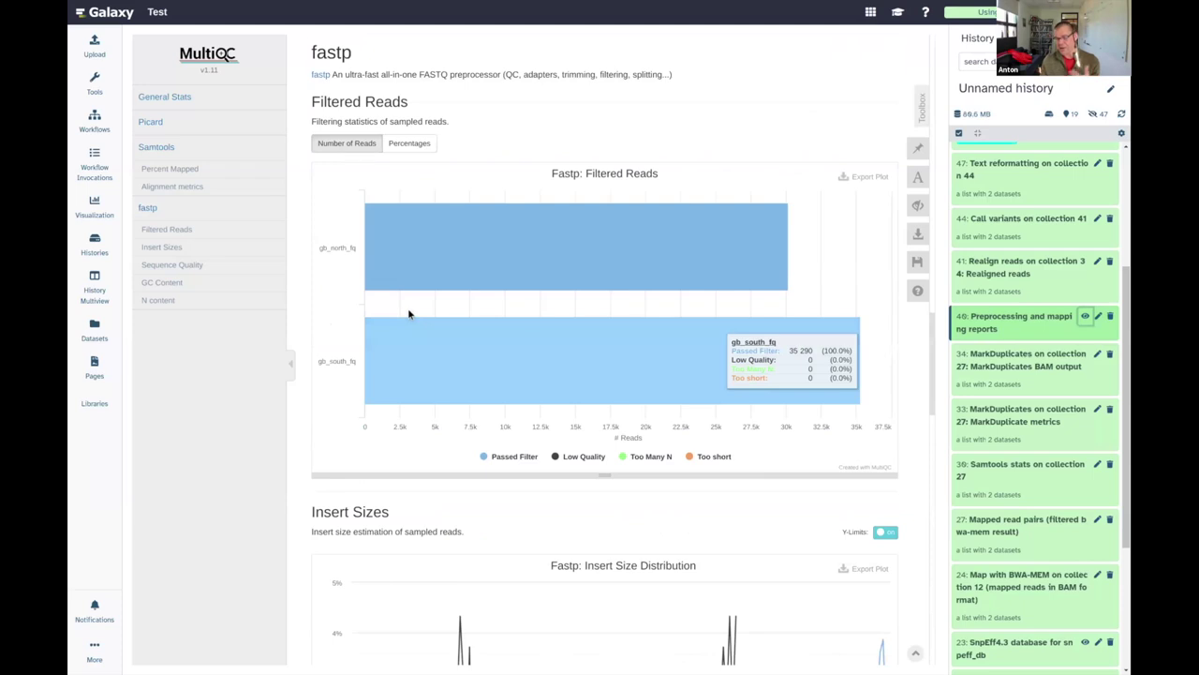
scroll(410, 319, down, 4)
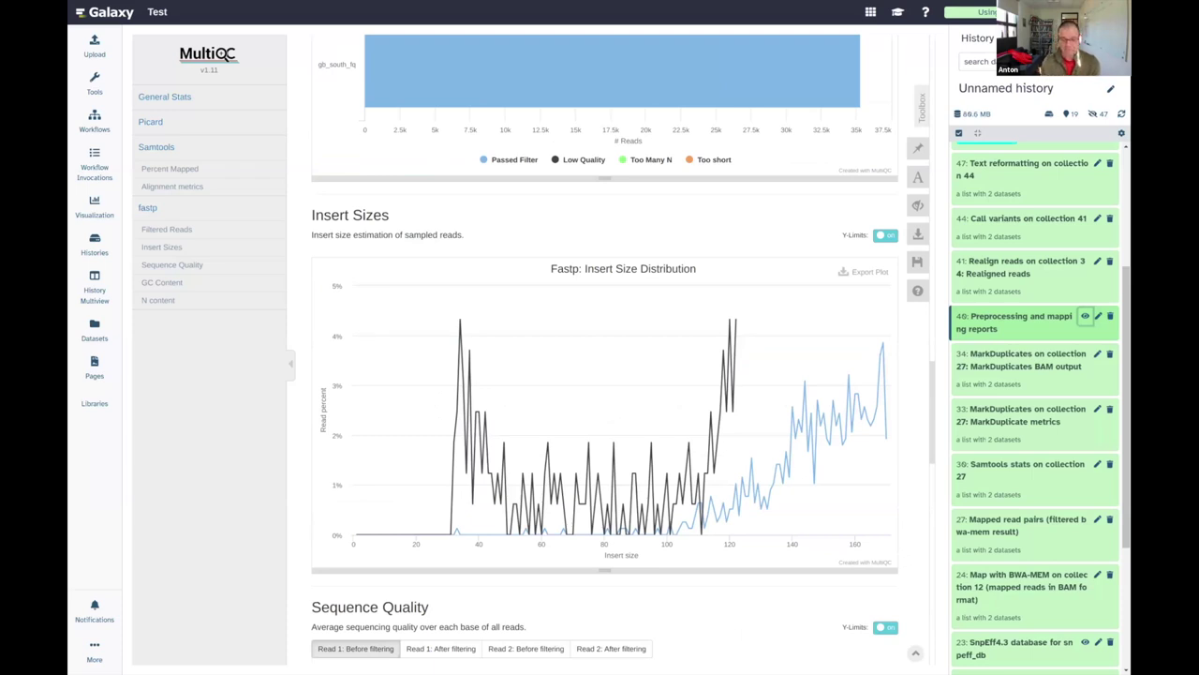
scroll(415, 358, down, 5)
scroll(415, 359, down, 4)
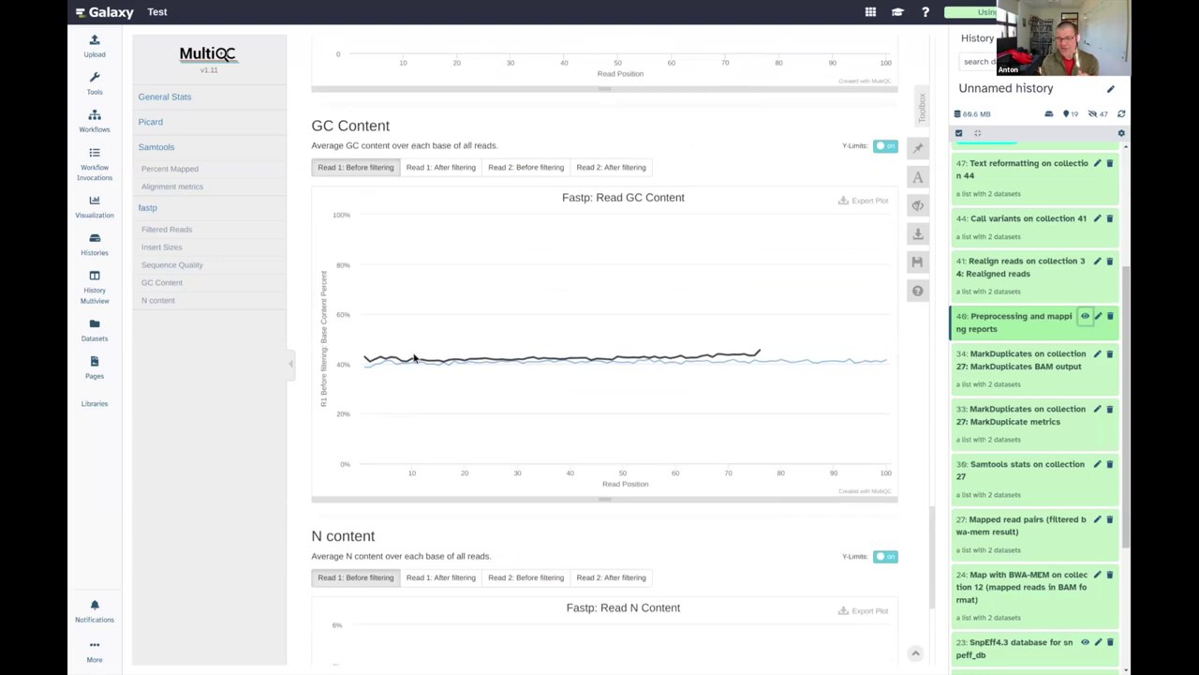
scroll(415, 359, down, 4)
scroll(418, 359, up, 20)
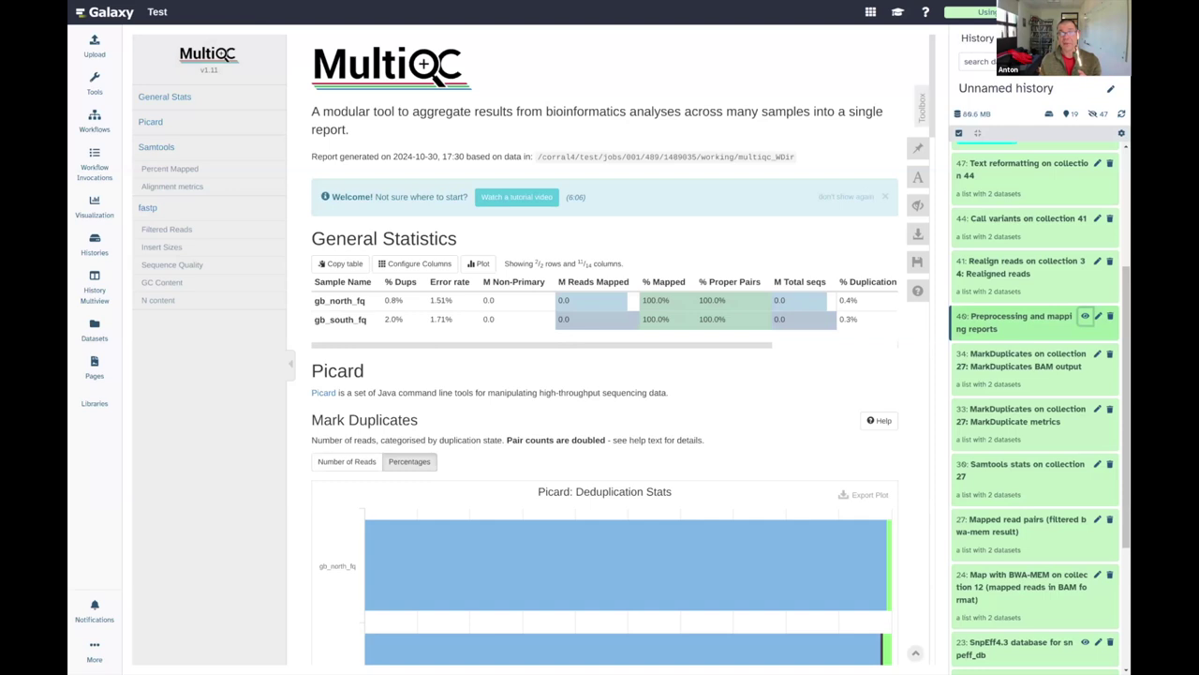
Switch to BRC Analytics, return to its home page and open the list of organisms.
click(171, 26)
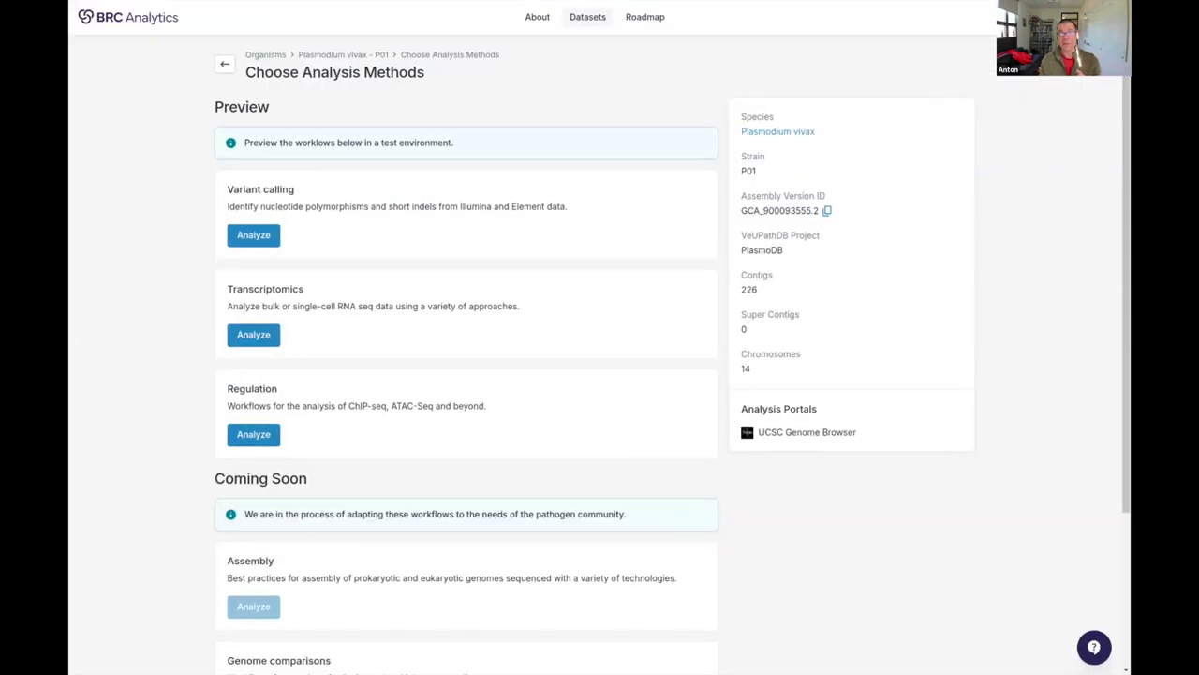
click(120, 23)
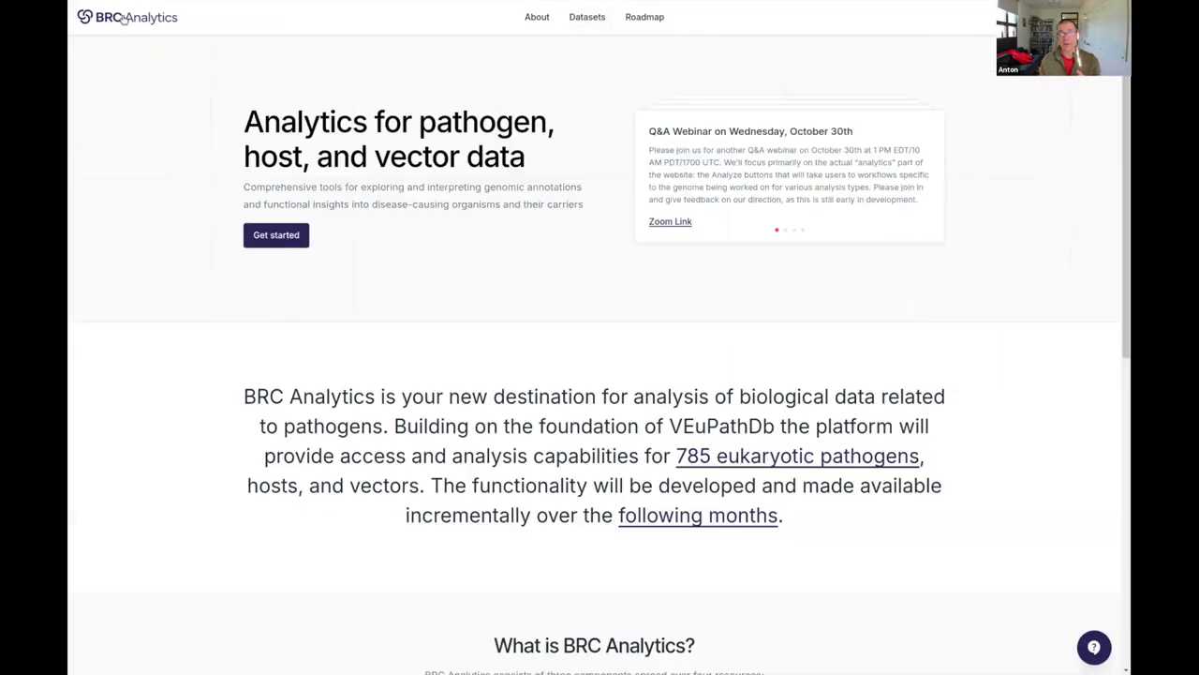
click(591, 23)
Search the filters for "vivax", reapply the Plasmodium vivax species filter, and open the analysis methods for strain P01.
click(175, 77)
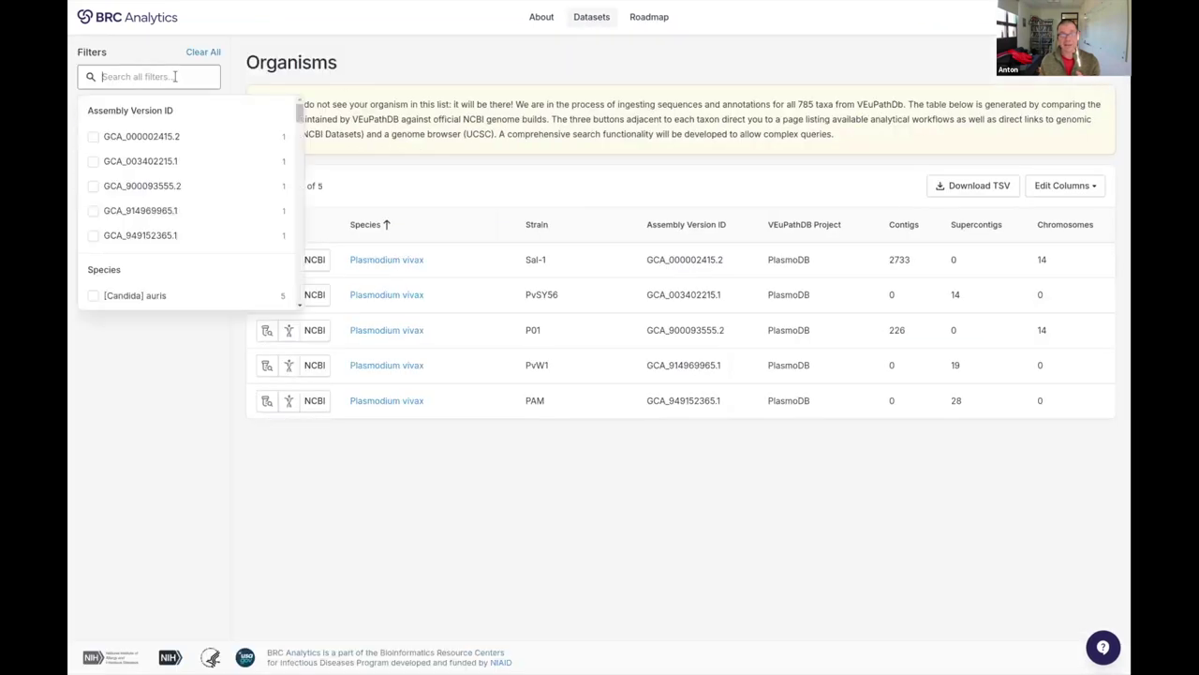
text(vi)
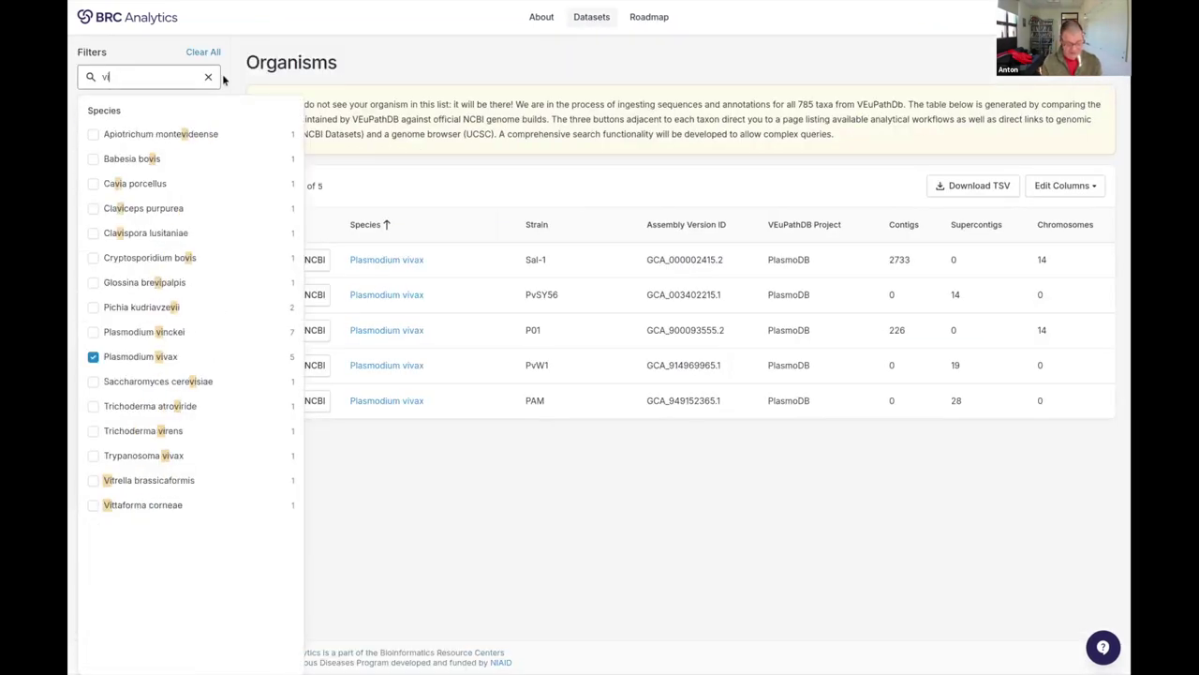
text(vax)
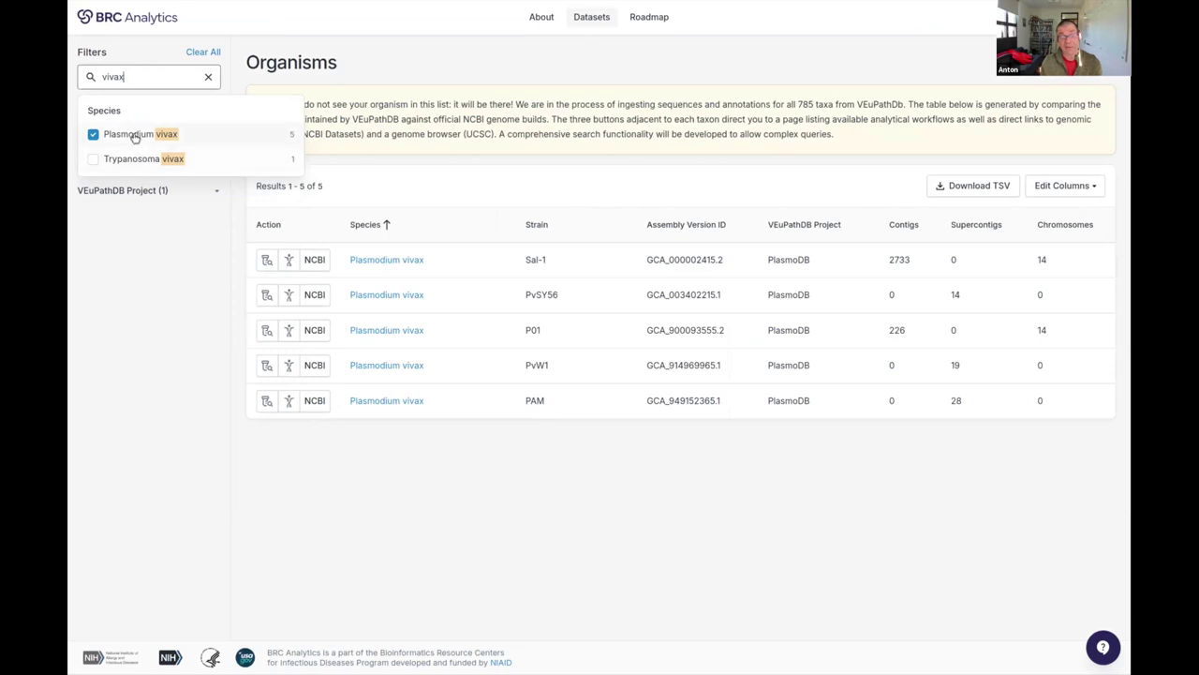
click(134, 136)
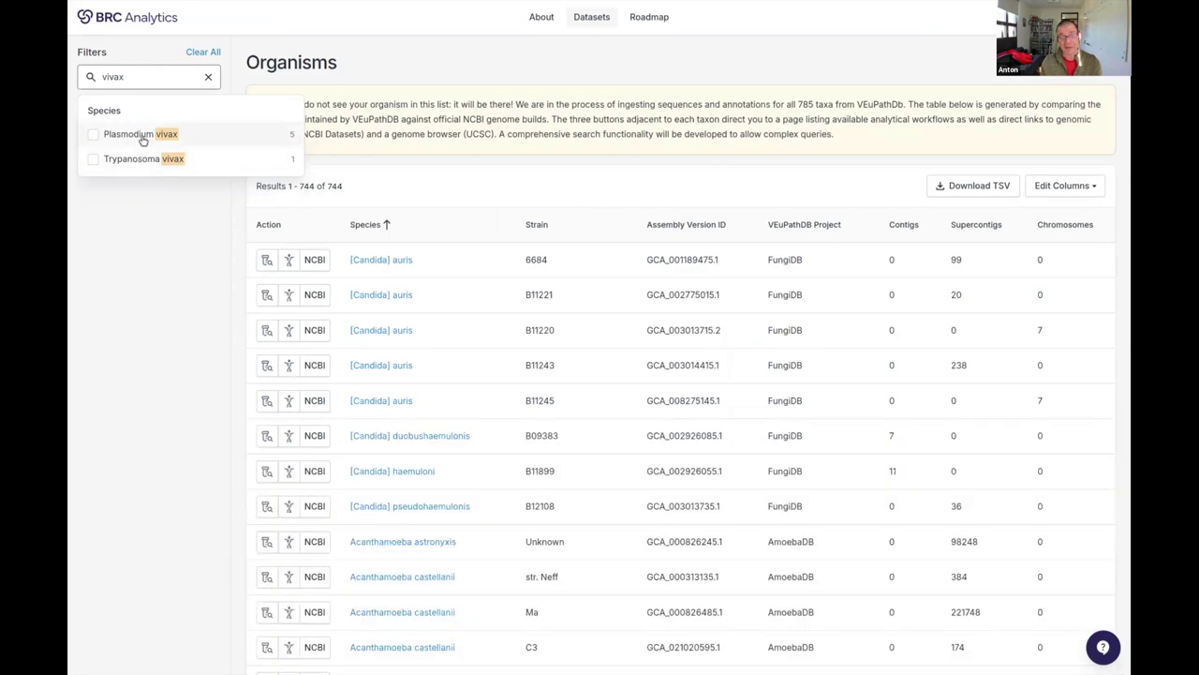
click(142, 138)
click(196, 303)
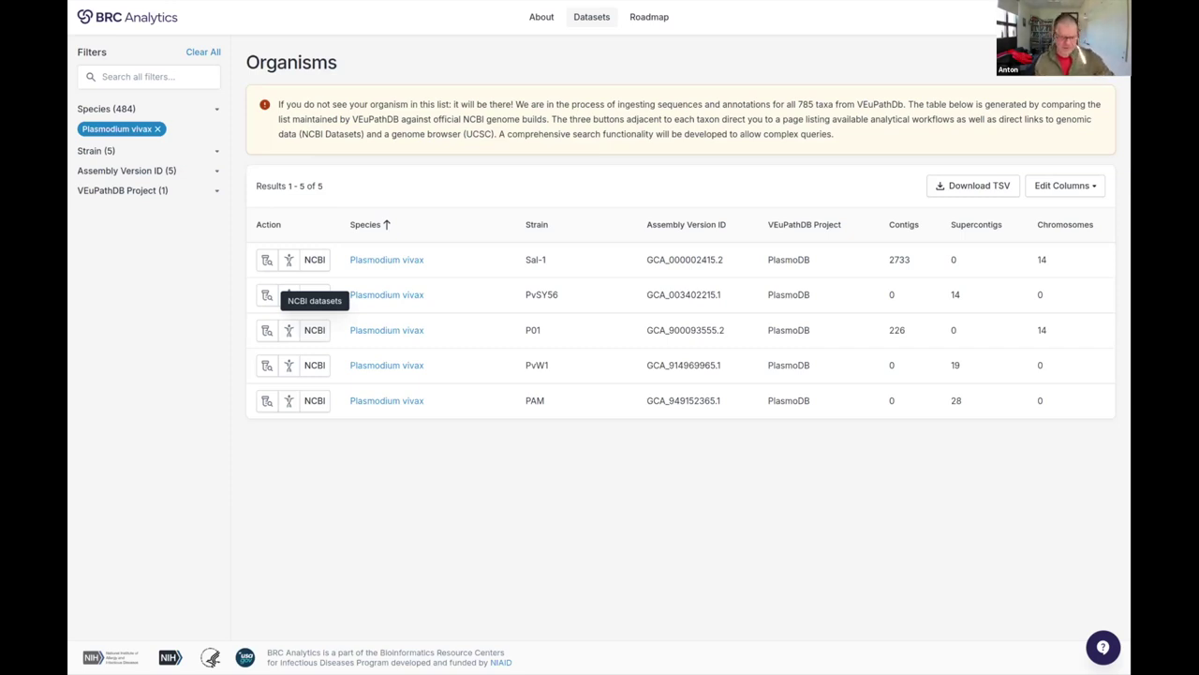
click(267, 331)
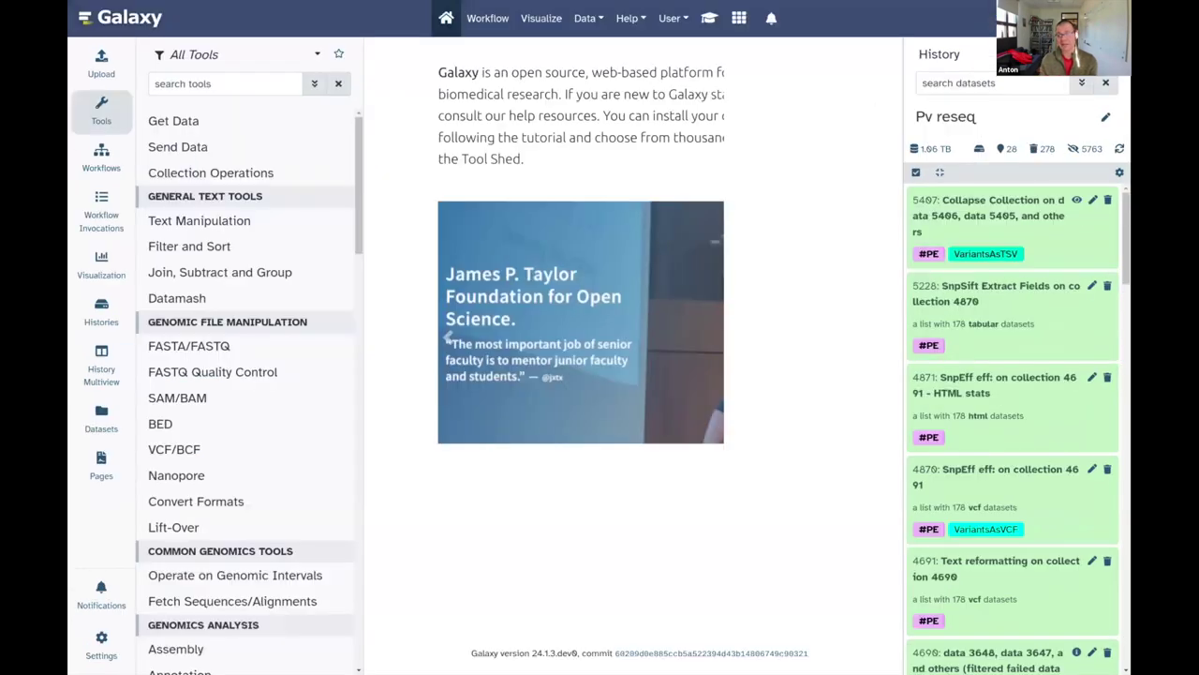
In Galaxy's Pv reseq history, display the contents of the SraAccList (1).csv accession list.
scroll(980, 377, down, 20)
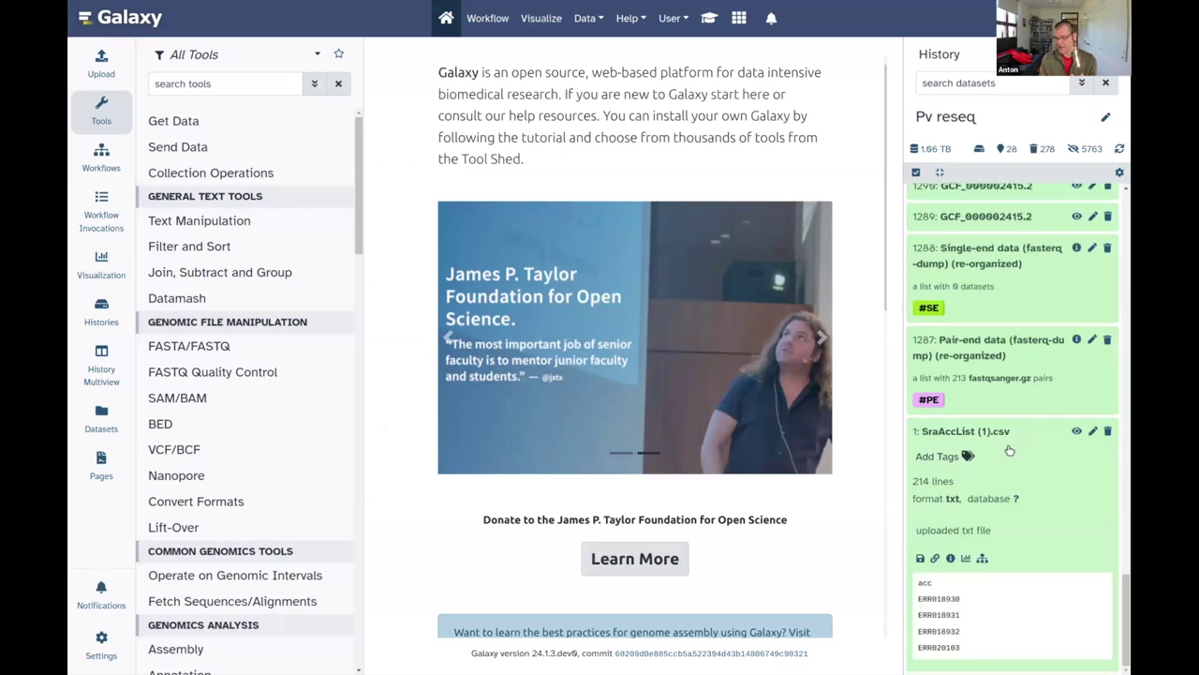
click(1077, 435)
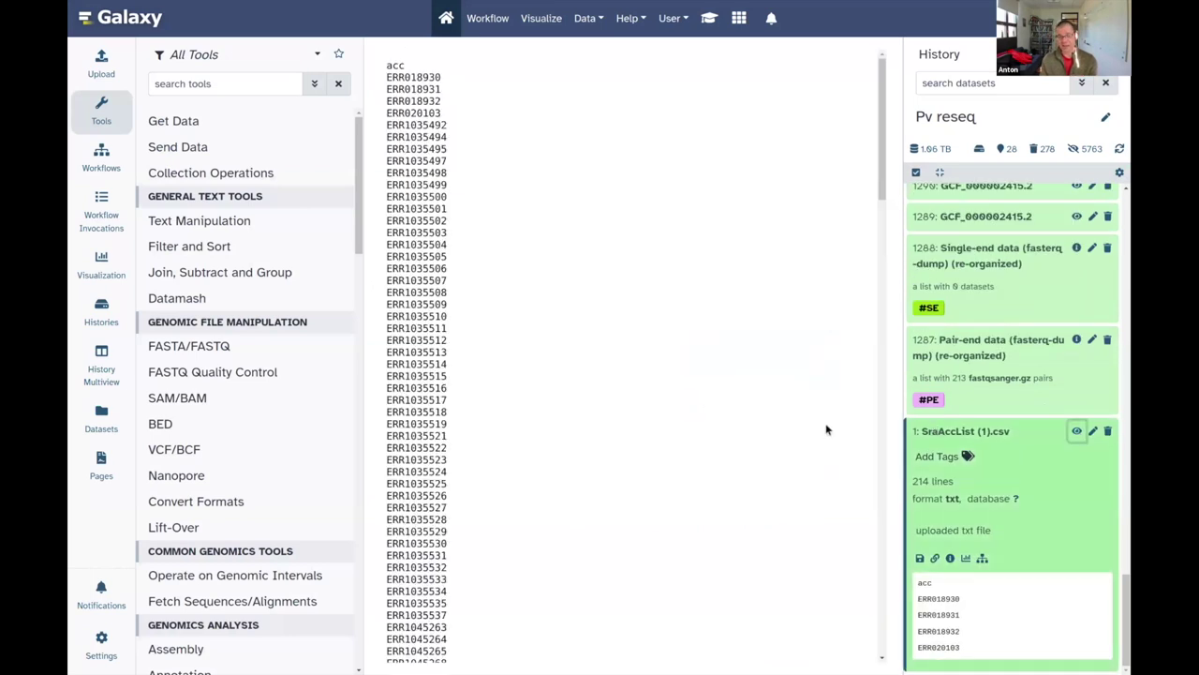